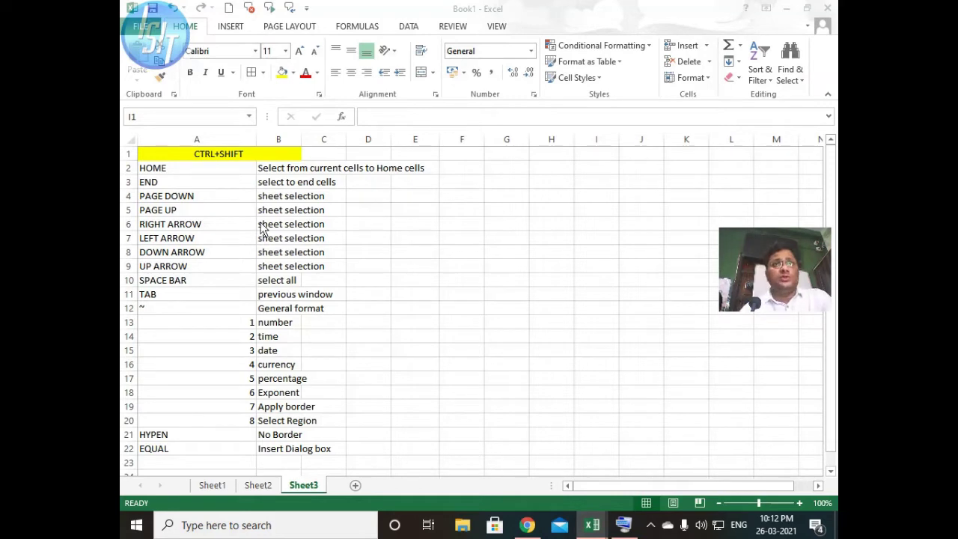
Select cell A2 and view the key layout on the On-Screen Keyboard, then minimize it
{"action": "left_click", "coordinate": [223, 161]}
{"action": "left_click", "coordinate": [181, 169]}
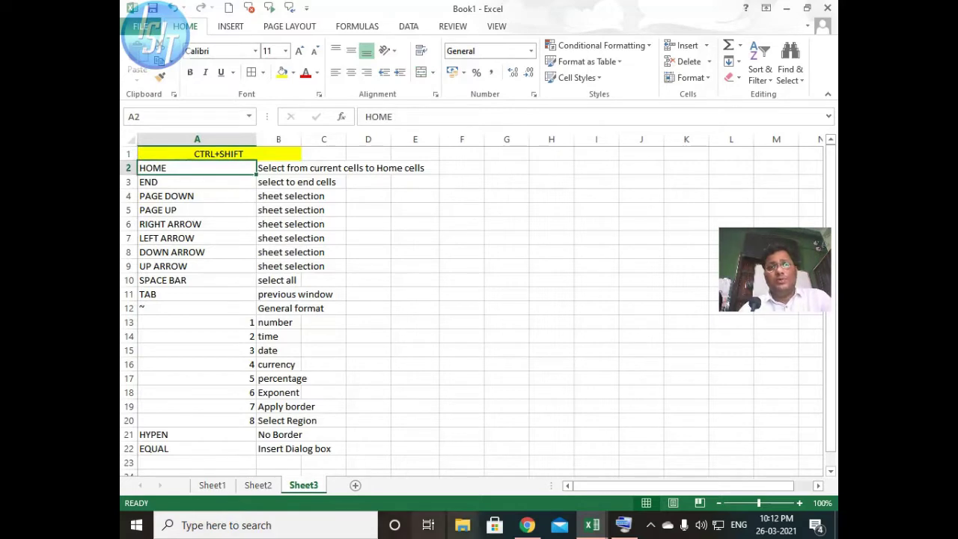
{"action": "left_click", "coordinate": [624, 525]}
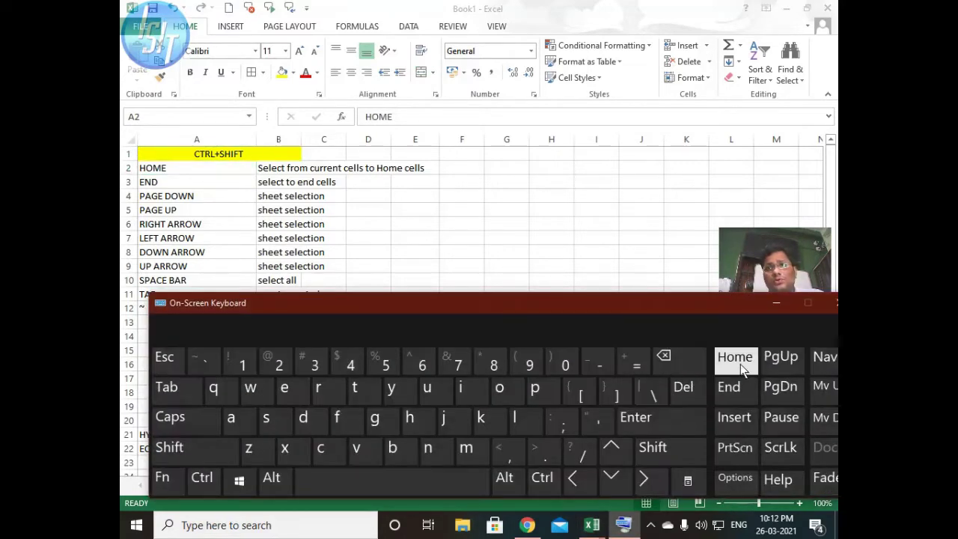
{"action": "left_click", "coordinate": [778, 303]}
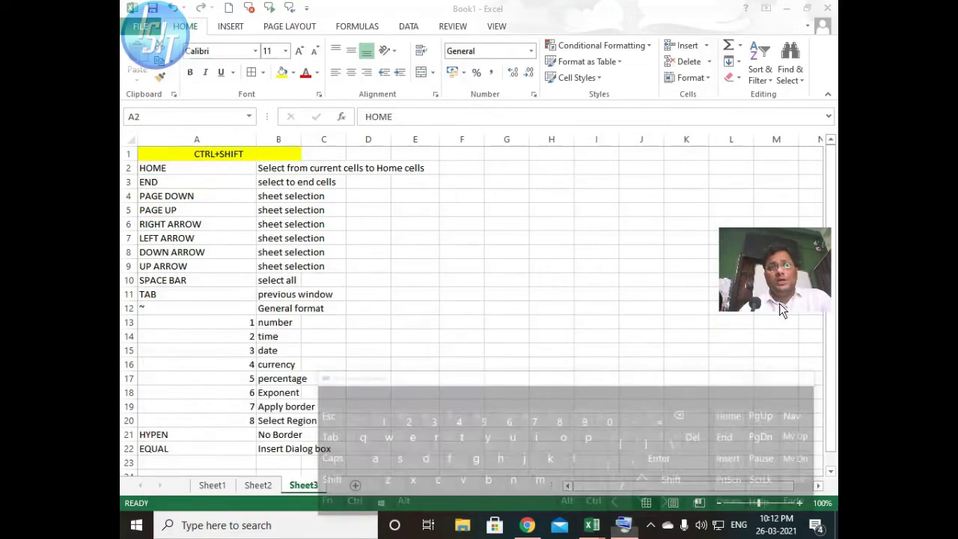
{"action": "left_click", "coordinate": [623, 527]}
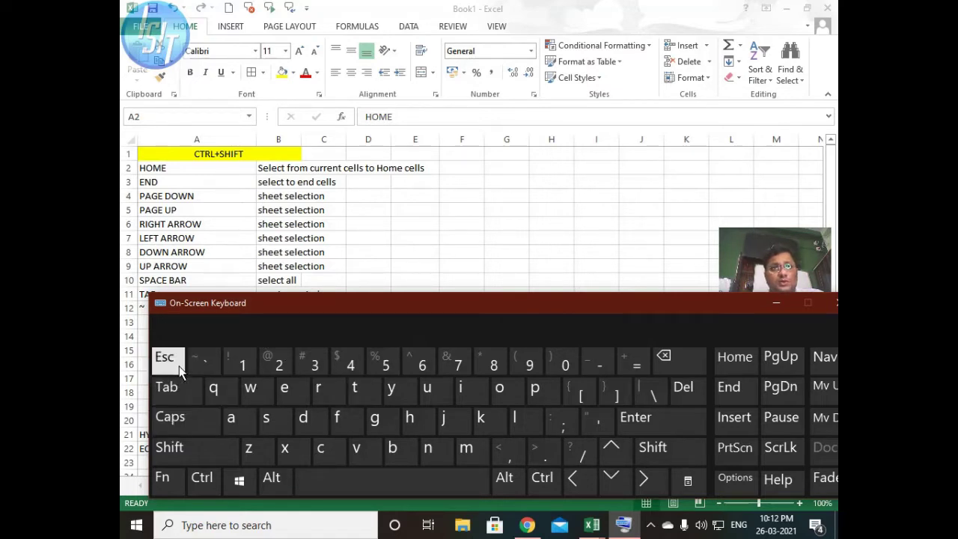
{"action": "left_click", "coordinate": [793, 301]}
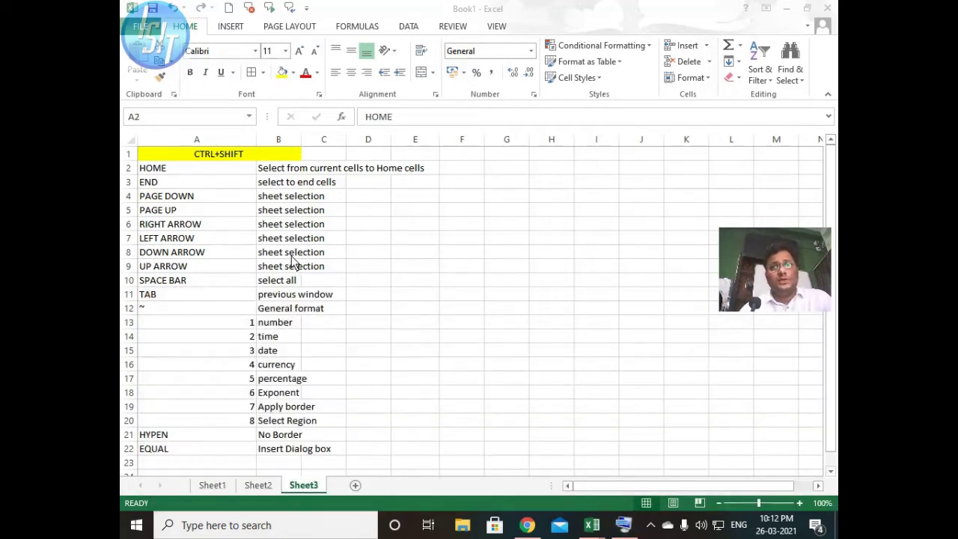
Widen column B so the longest shortcut description fits inside it
{"action": "left_click", "coordinate": [212, 165]}
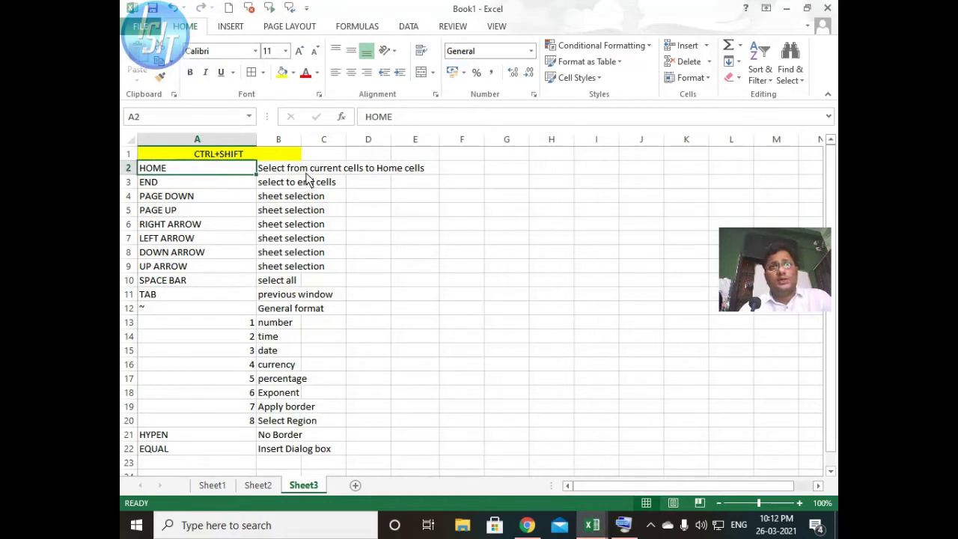
{"action": "left_click_drag", "start_coordinate": [302, 140], "coordinate": [443, 154]}
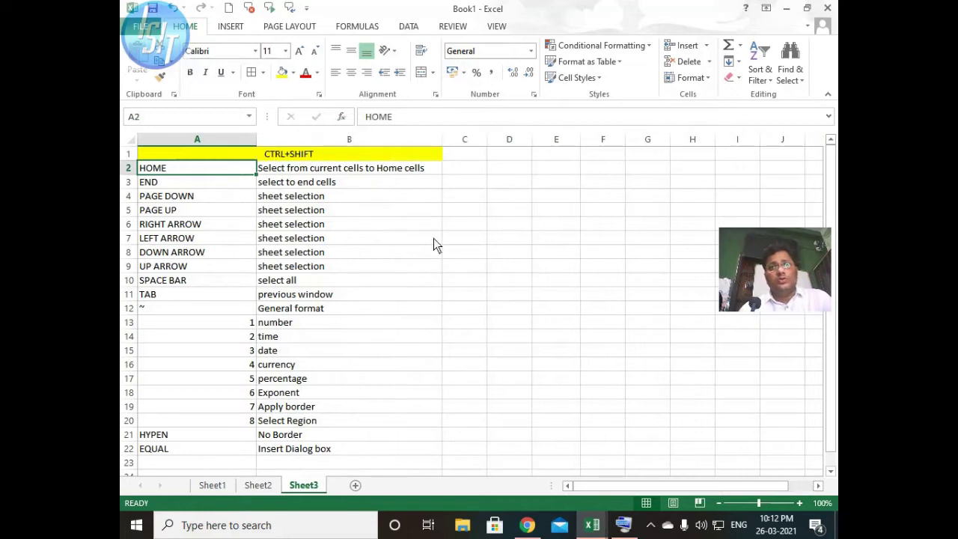
Select the range from cell E22 back to the sheet's first cell A1, then clear the selection
{"action": "left_click", "coordinate": [557, 446]}
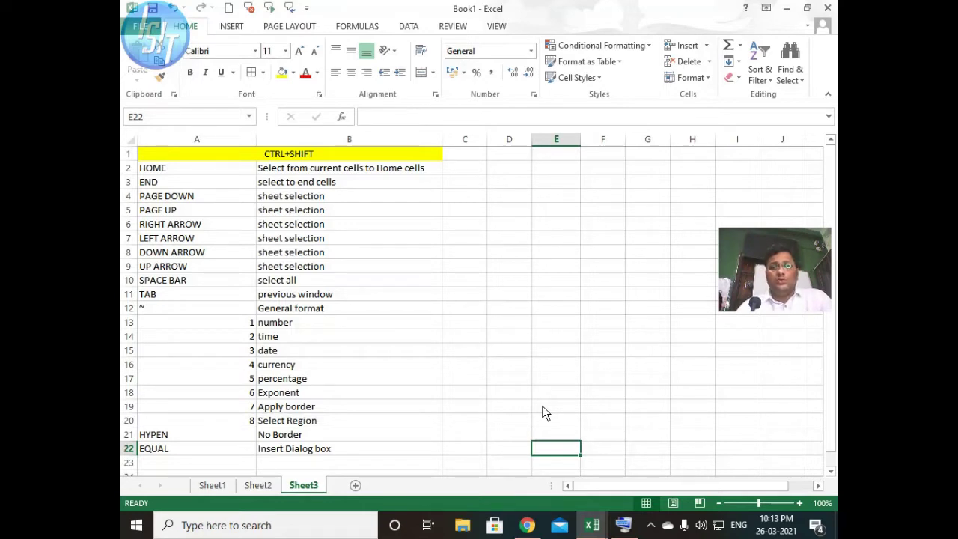
{"action": "key", "text": "ctrl+shift+Home"}
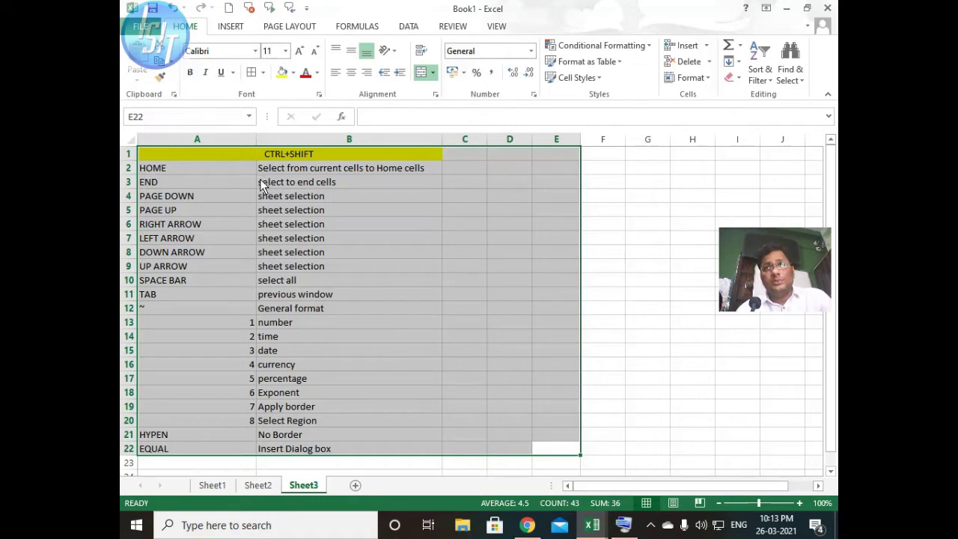
{"action": "left_click", "coordinate": [657, 268]}
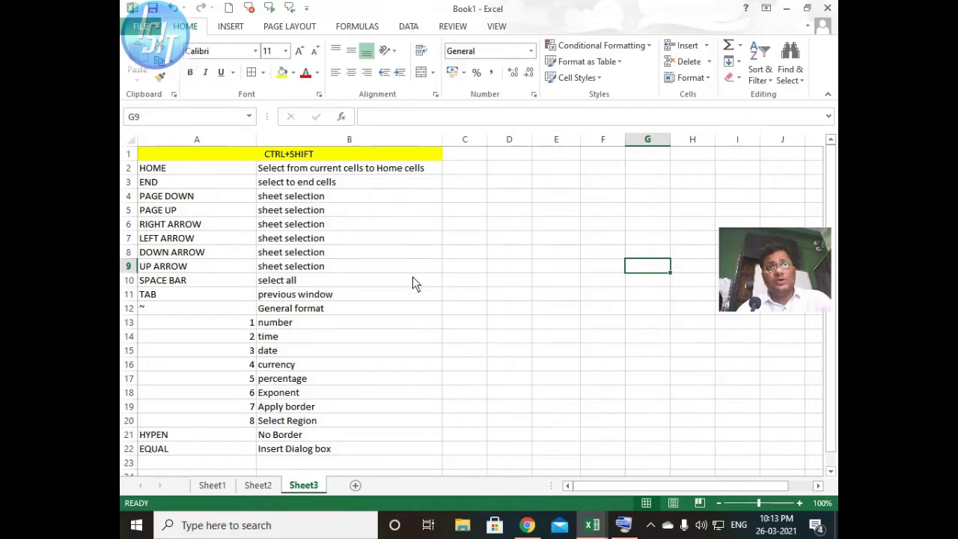
Select from cell B9 to the last used cell E23, then do the same starting from C6
{"action": "left_click", "coordinate": [342, 271]}
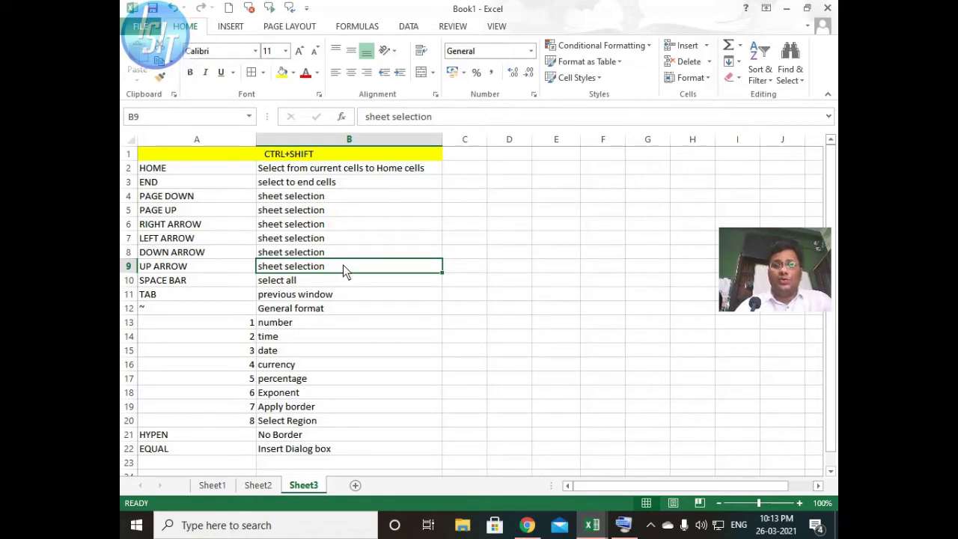
{"action": "key", "text": "ctrl+shift+End"}
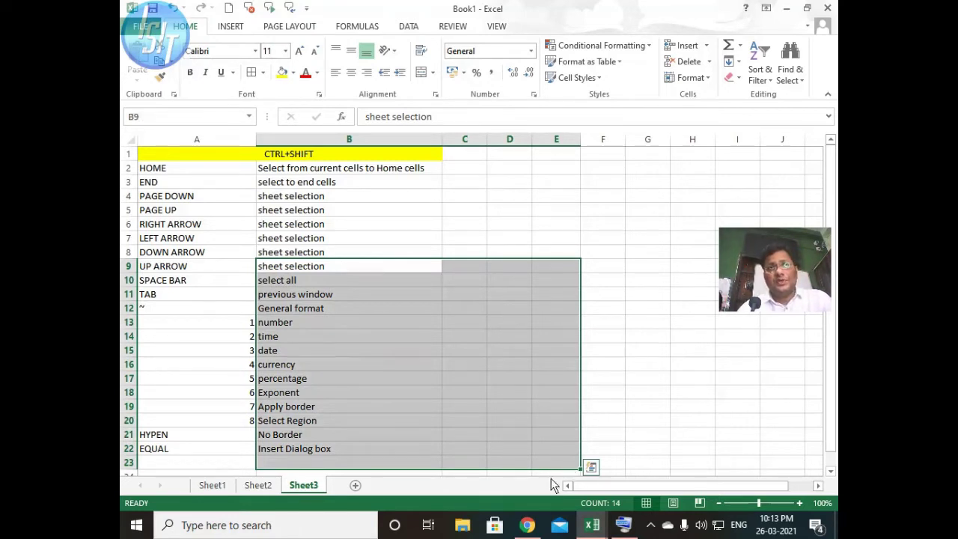
{"action": "left_click", "coordinate": [633, 363]}
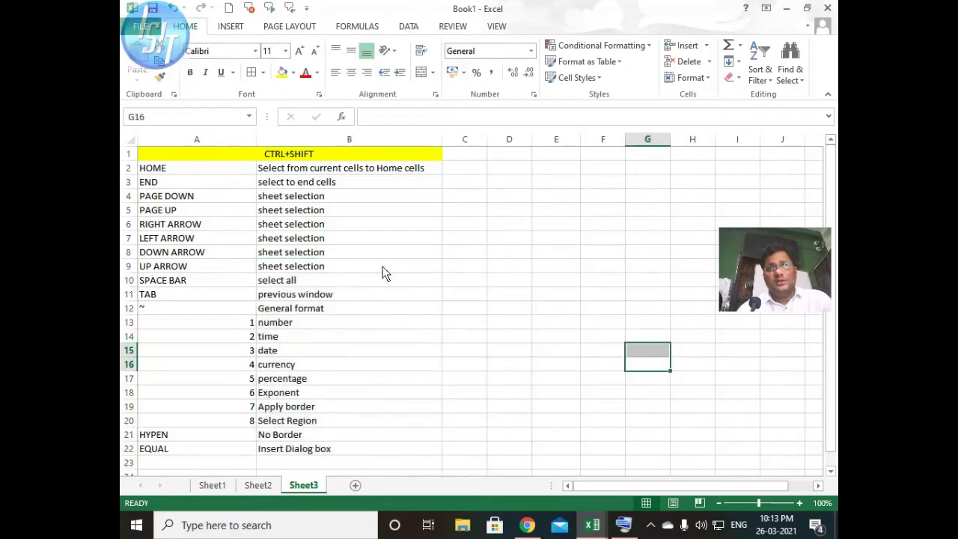
{"action": "left_click", "coordinate": [468, 223]}
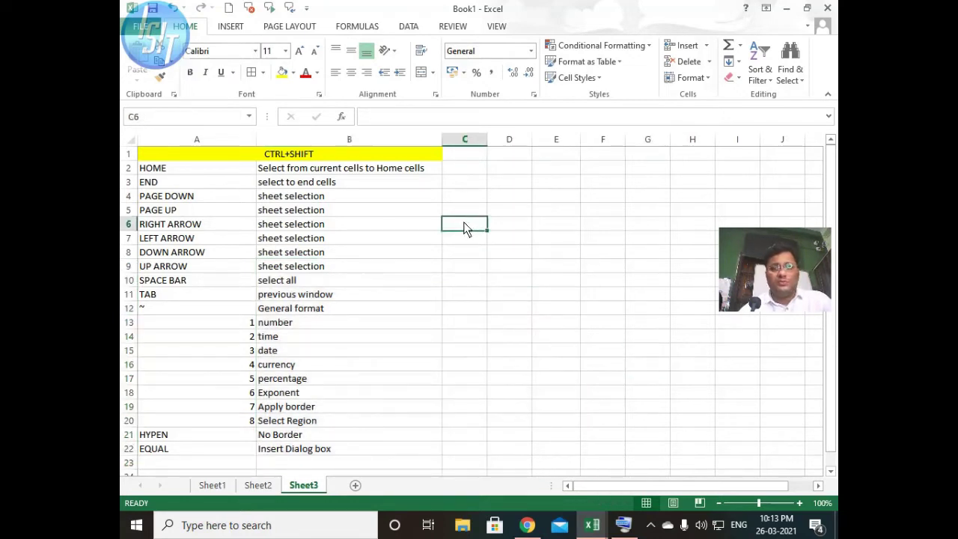
{"action": "key", "text": "ctrl+shift+End"}
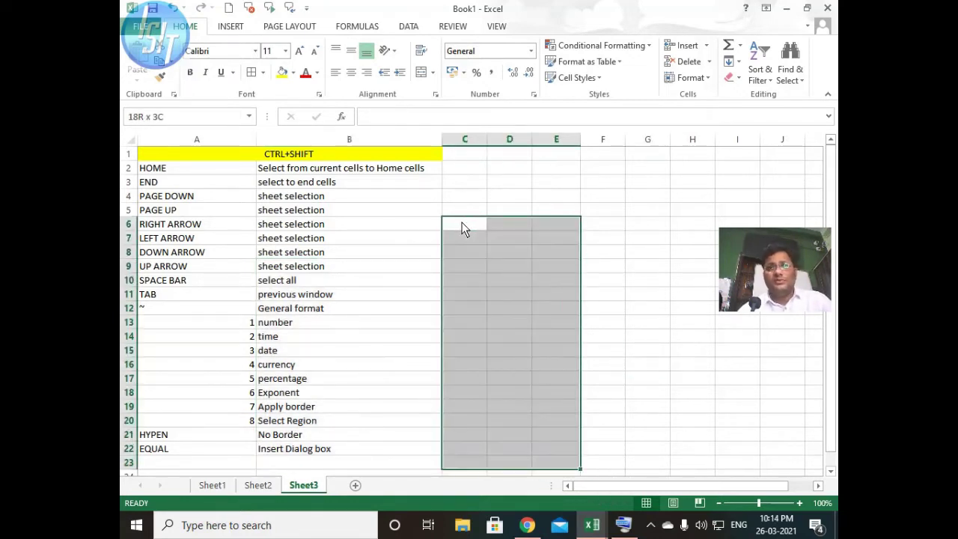
Select row 23 from cell J23 back to E23
{"action": "left_click", "coordinate": [782, 462]}
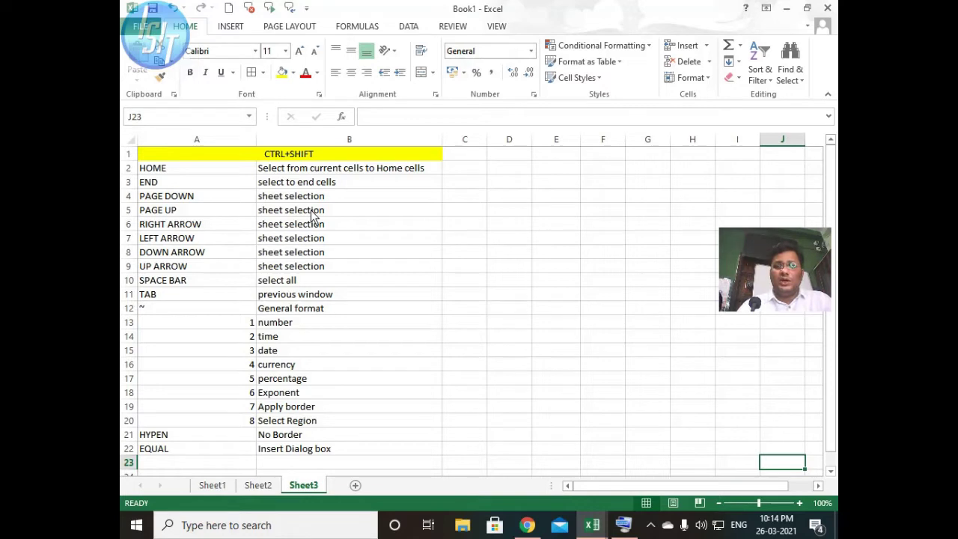
{"action": "key", "text": "shift+Left"}
{"action": "key", "text": "shift+Left"}
{"action": "key", "text": "shift+Left"}
{"action": "key", "text": "shift+Left"}
{"action": "key", "text": "shift+Left"}
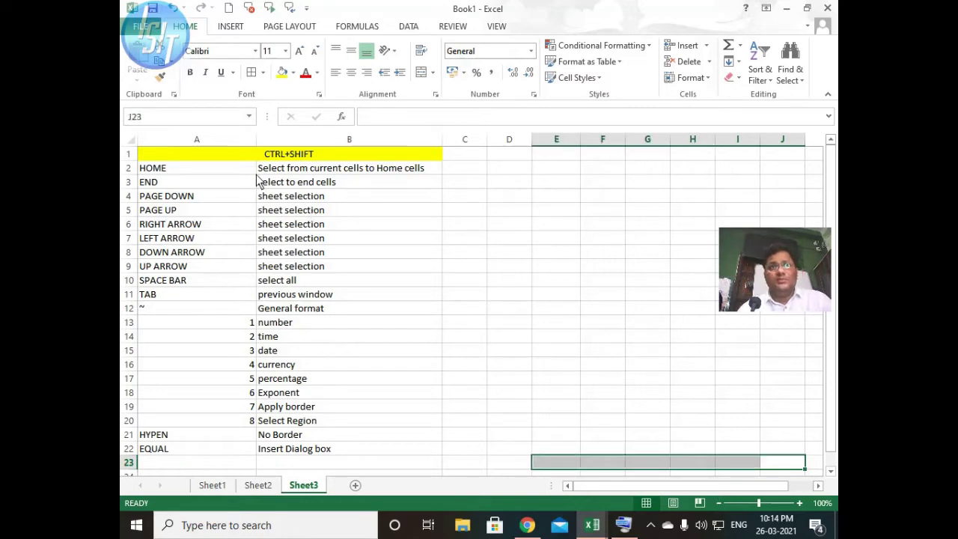
Select from cell A2 to the last used cell E23 and check the selection's lower end
{"action": "key", "text": "ctrl+Home"}
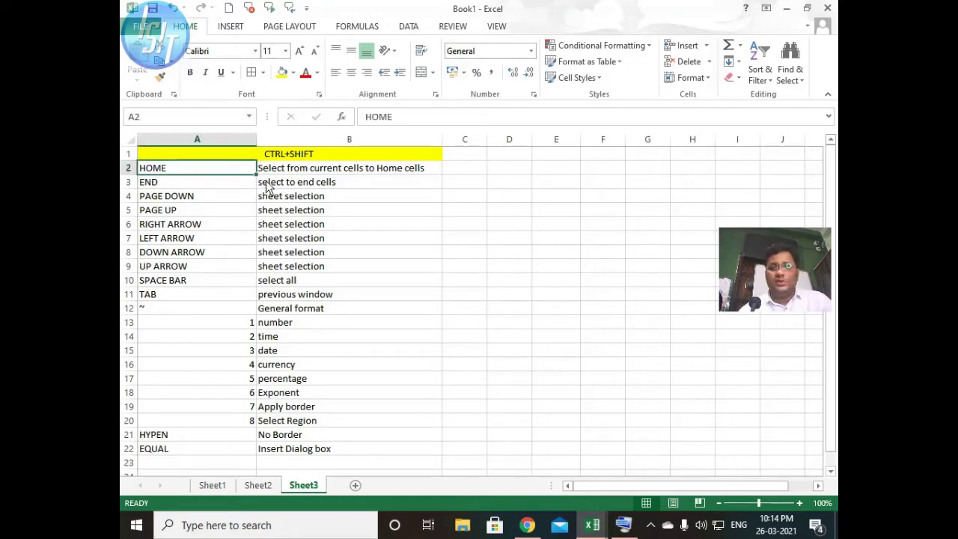
{"action": "key", "text": "ctrl+shift+End"}
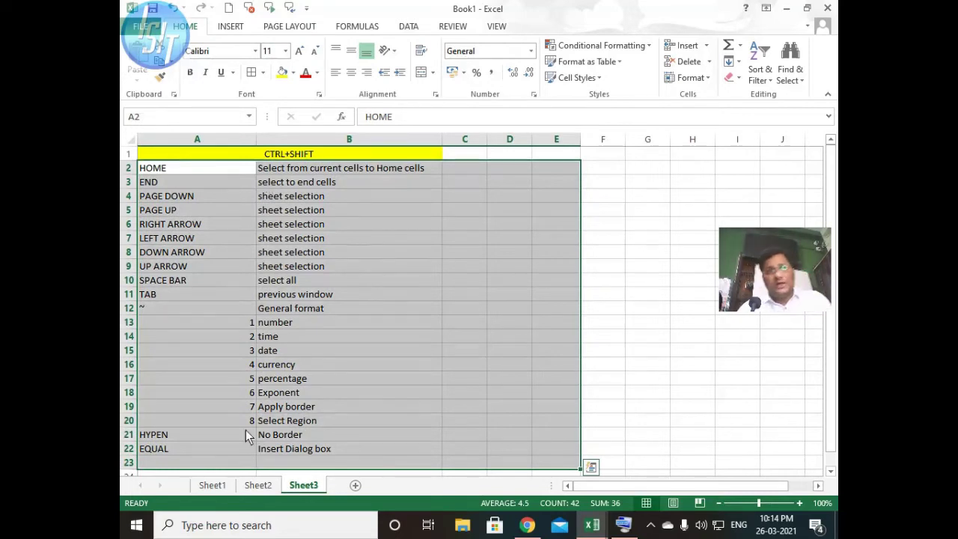
{"action": "scroll", "coordinate": [440, 425], "scroll_direction": "down", "scroll_amount": 1}
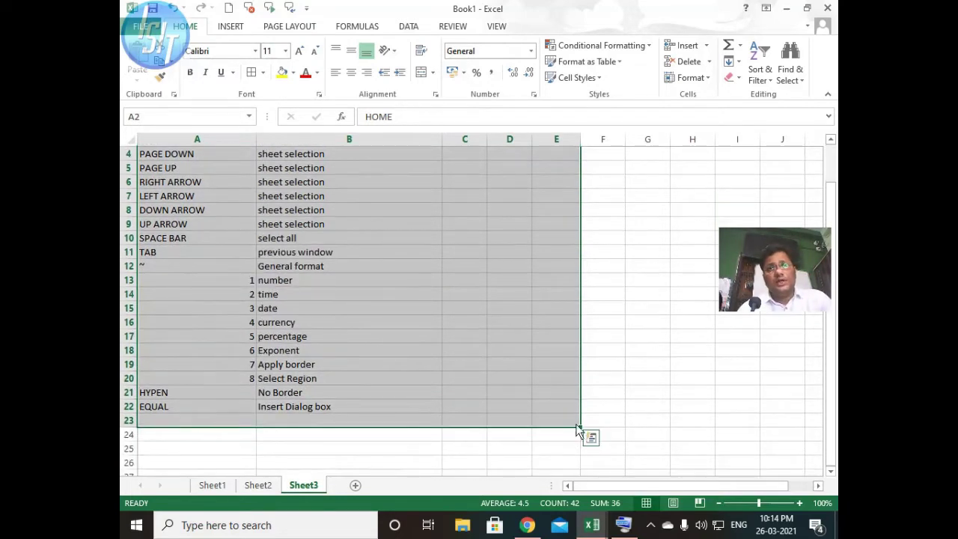
{"action": "scroll", "coordinate": [490, 322], "scroll_direction": "up", "scroll_amount": 1}
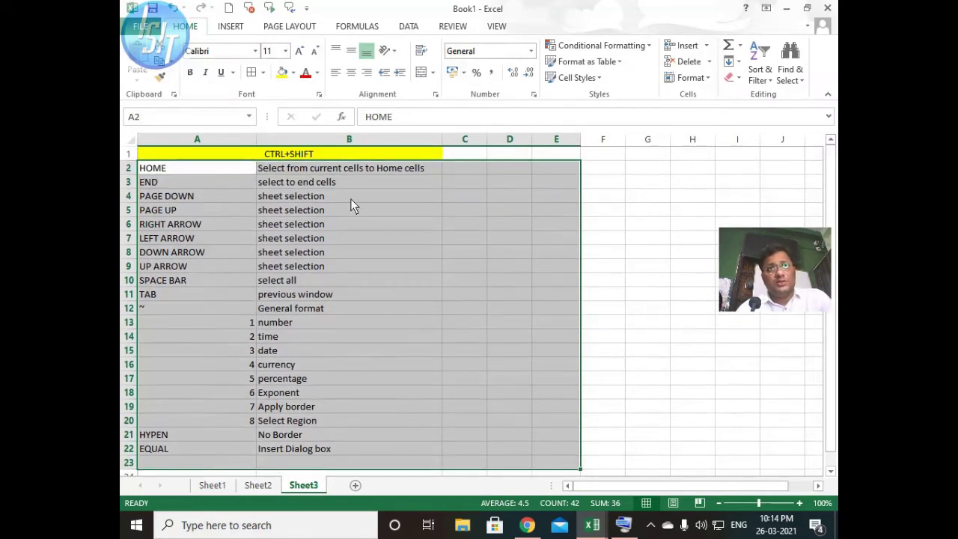
{"action": "left_click", "coordinate": [301, 198]}
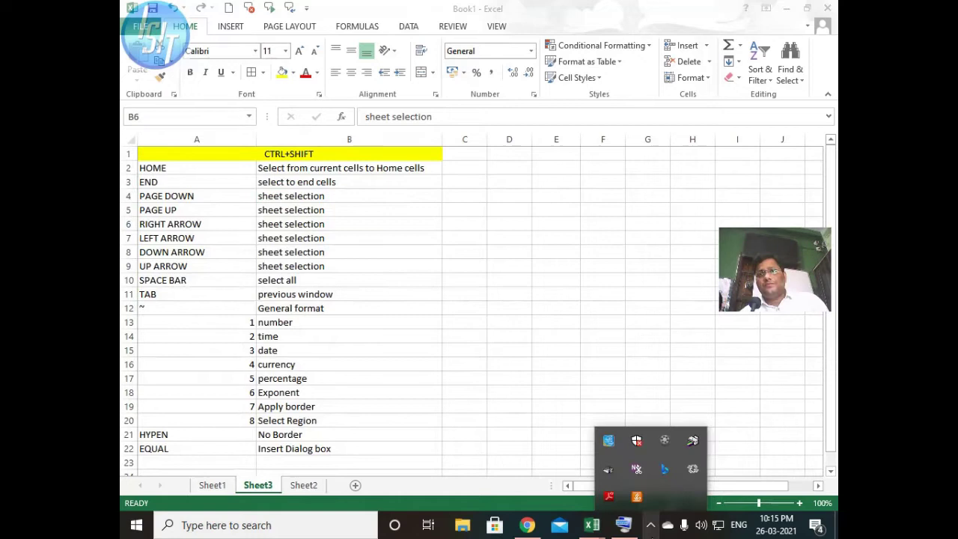
{"action": "left_click", "coordinate": [664, 440]}
{"action": "left_click", "coordinate": [760, 477]}
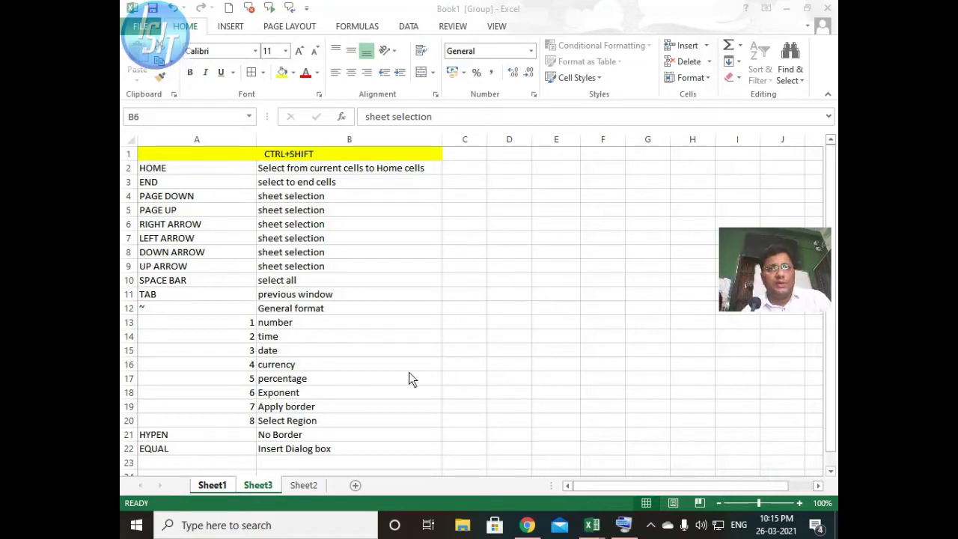
Starting from Sheet2, extend the sheet selection backwards to group it with Sheet3 and Sheet1
{"action": "left_click", "coordinate": [316, 486], "text": "ctrl"}
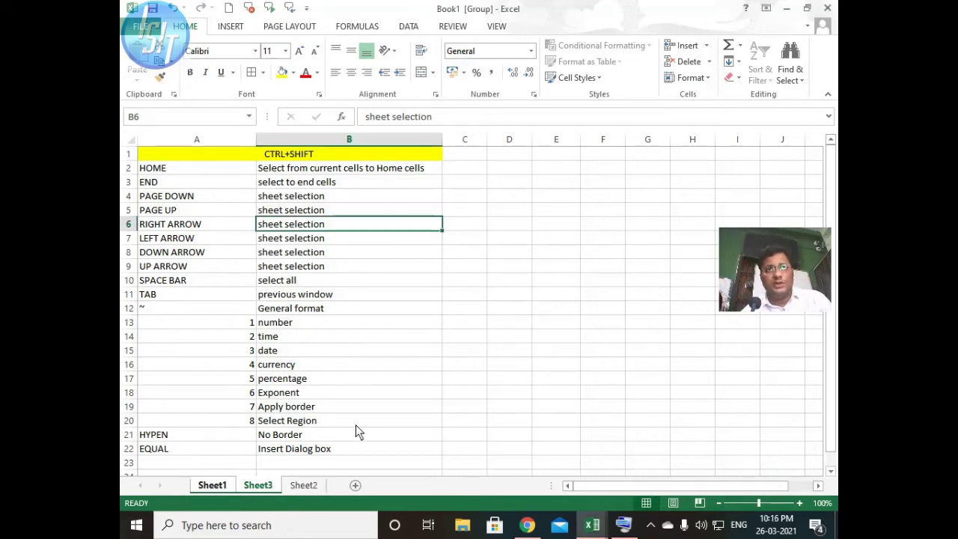
{"action": "left_click", "coordinate": [315, 487]}
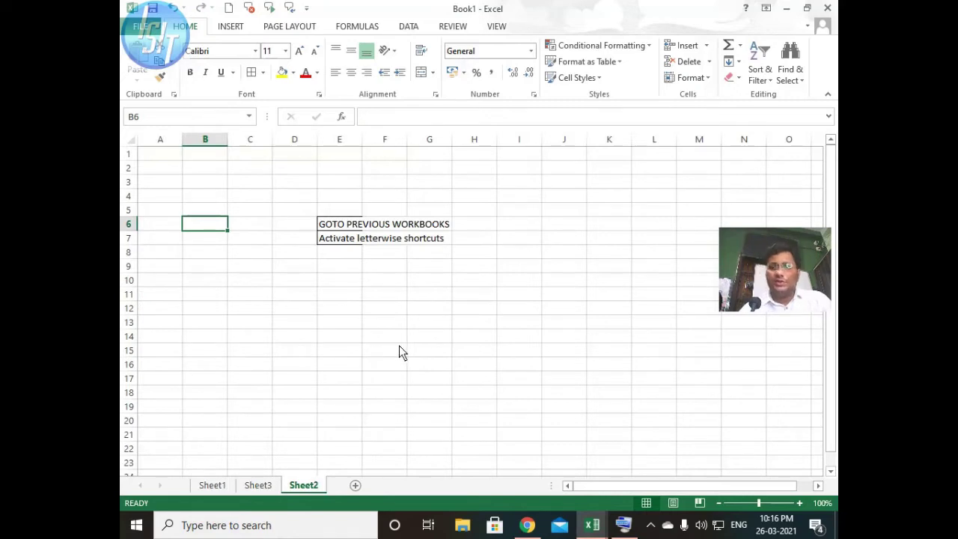
{"action": "key", "text": "ctrl+shift+Page_Up"}
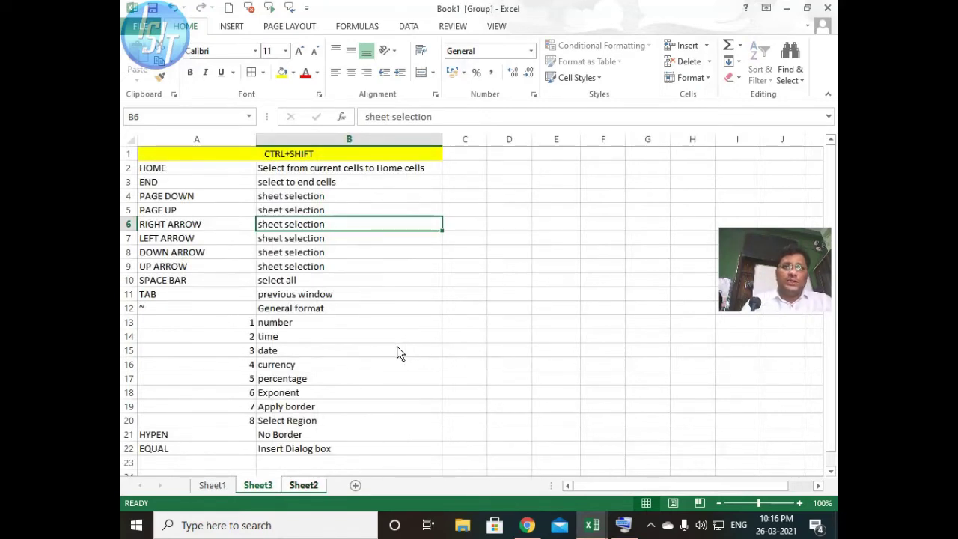
{"action": "left_click", "coordinate": [222, 488], "text": "ctrl"}
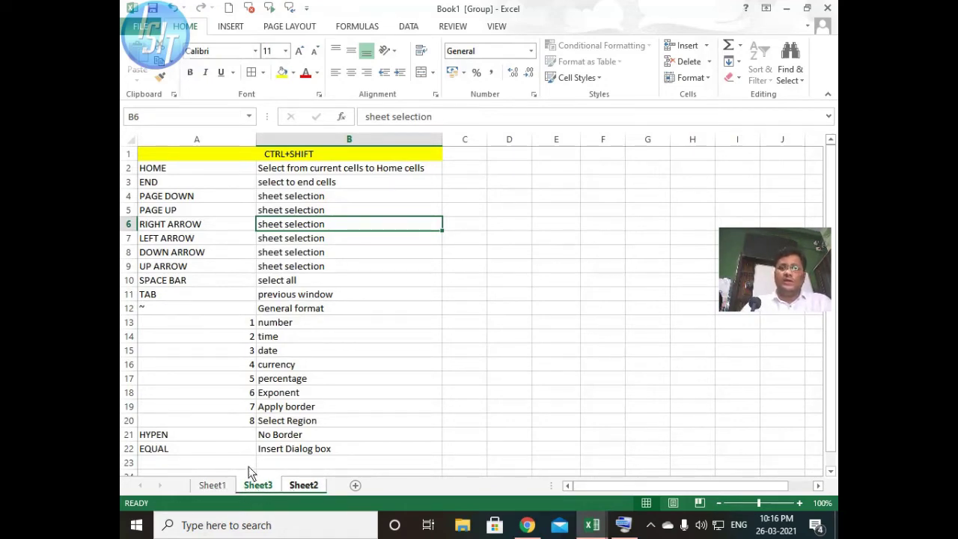
{"action": "key", "text": "ctrl+Page_Up"}
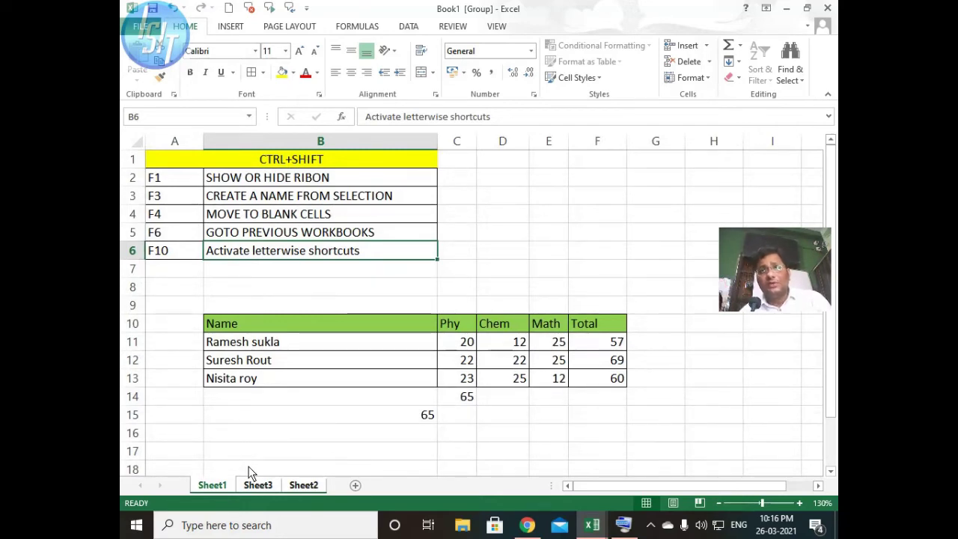
Ungroup the sheets on Sheet3, group Sheet3 with the following Sheet2, and make Sheet3 the active one
{"action": "key", "text": "ctrl+Page_Down"}
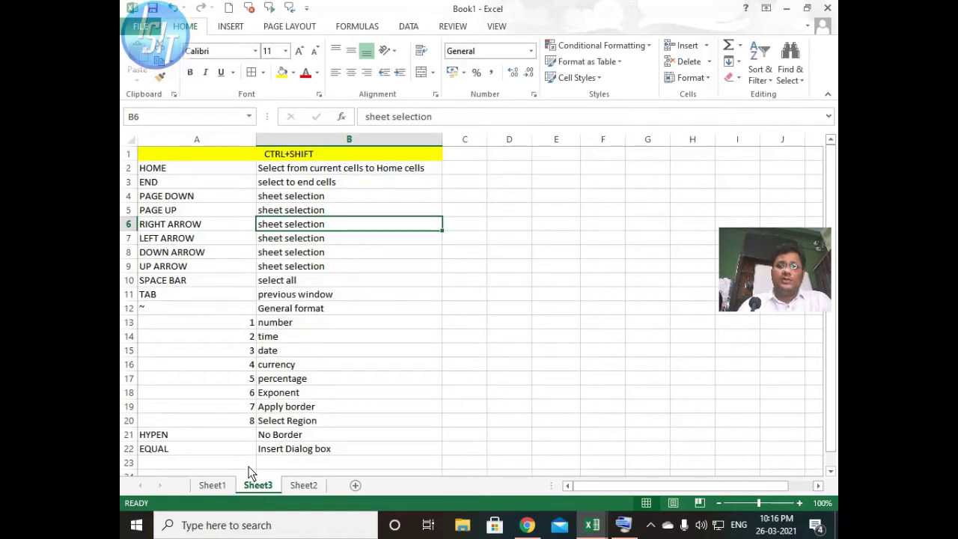
{"action": "key", "text": "ctrl+shift+Page_Down"}
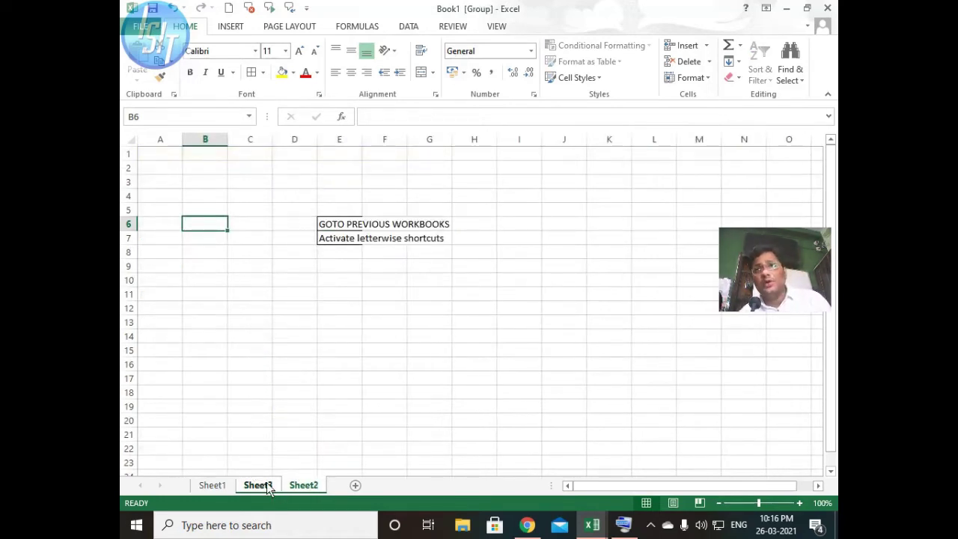
{"action": "left_click", "coordinate": [268, 487]}
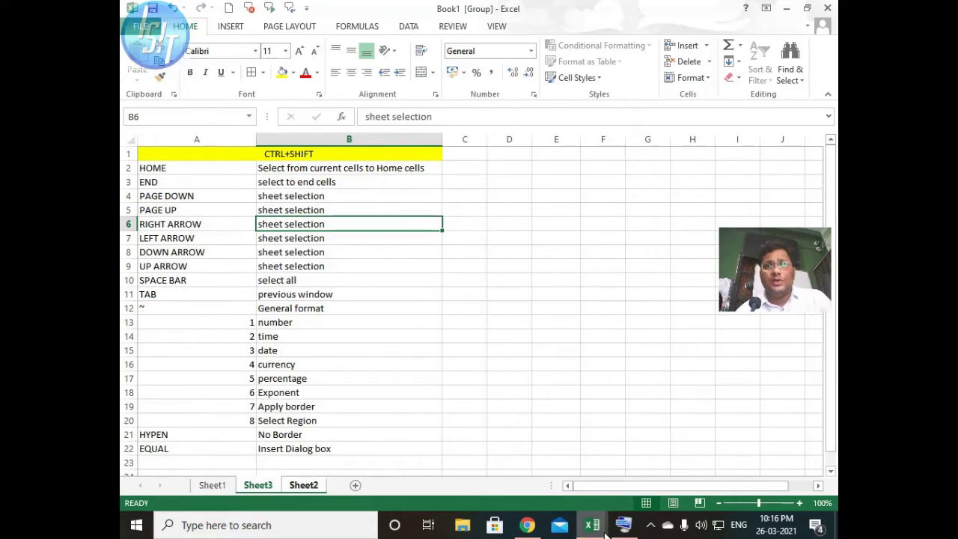
{"action": "left_click", "coordinate": [651, 525]}
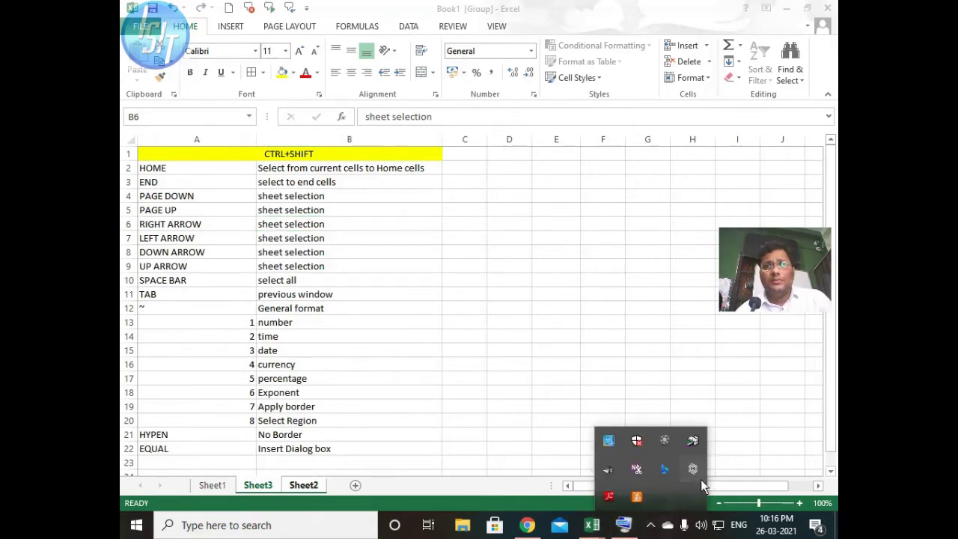
{"action": "left_click", "coordinate": [670, 440]}
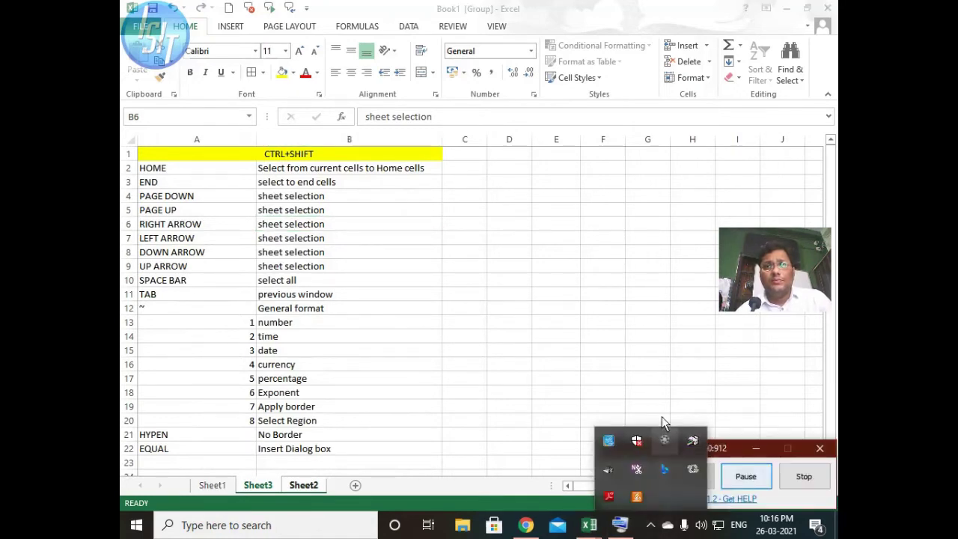
{"action": "left_click", "coordinate": [746, 476]}
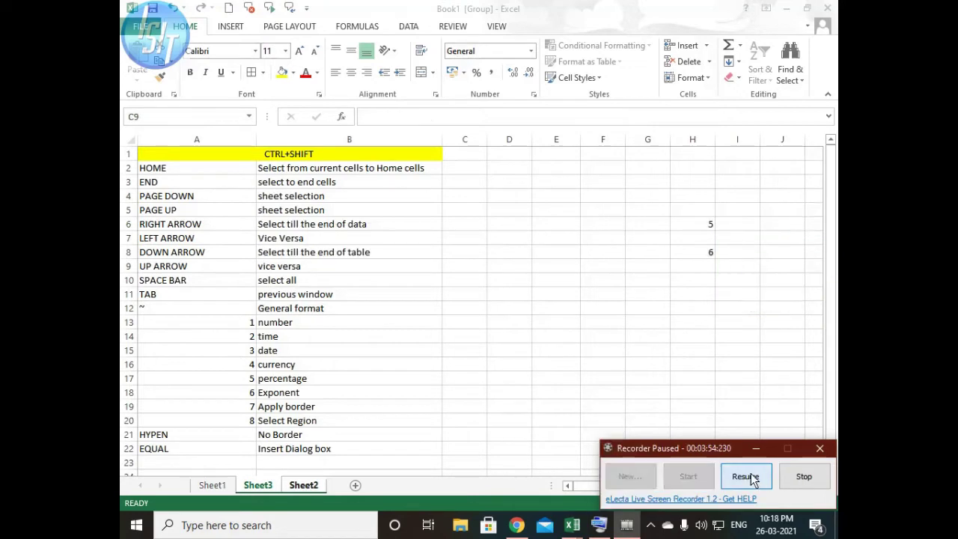
{"action": "left_click", "coordinate": [748, 477]}
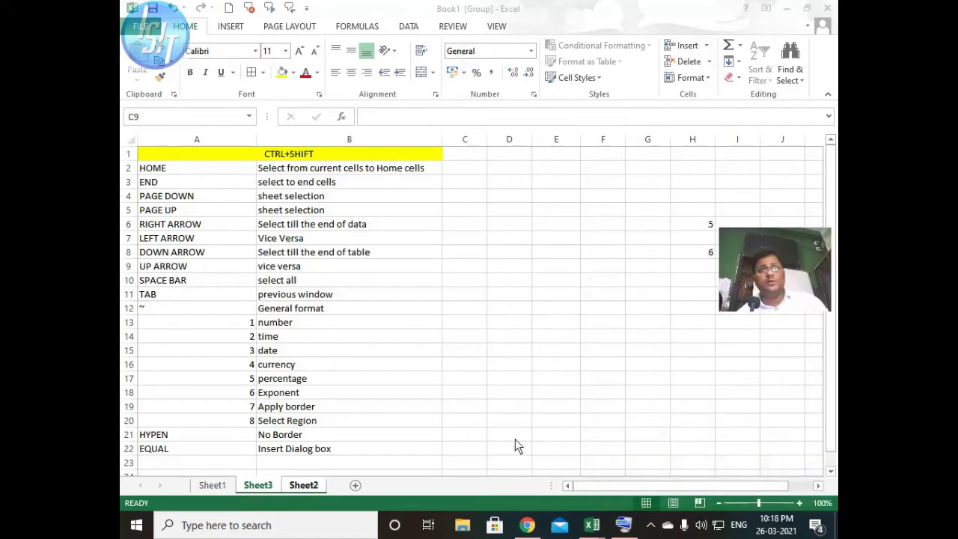
Enter 67 in cell F6 and 34 in cell D6 of the grouped sheets
{"action": "left_click", "coordinate": [202, 226]}
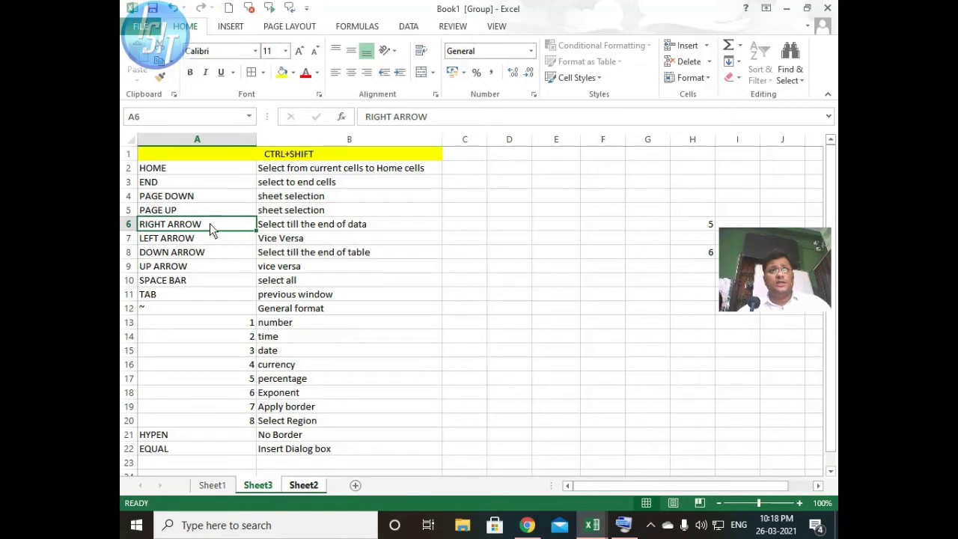
{"action": "left_click", "coordinate": [606, 225]}
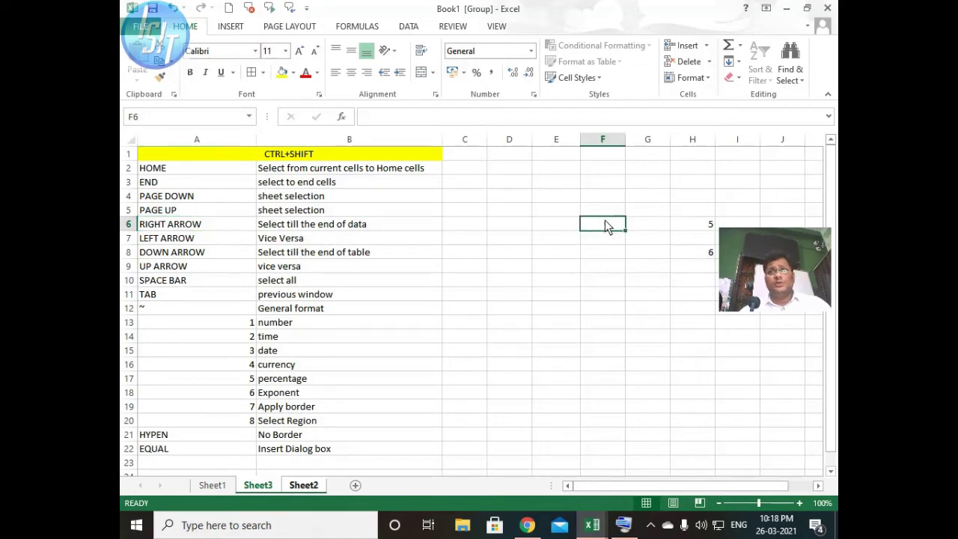
{"action": "type", "text": "67"}
{"action": "left_click", "coordinate": [630, 265]}
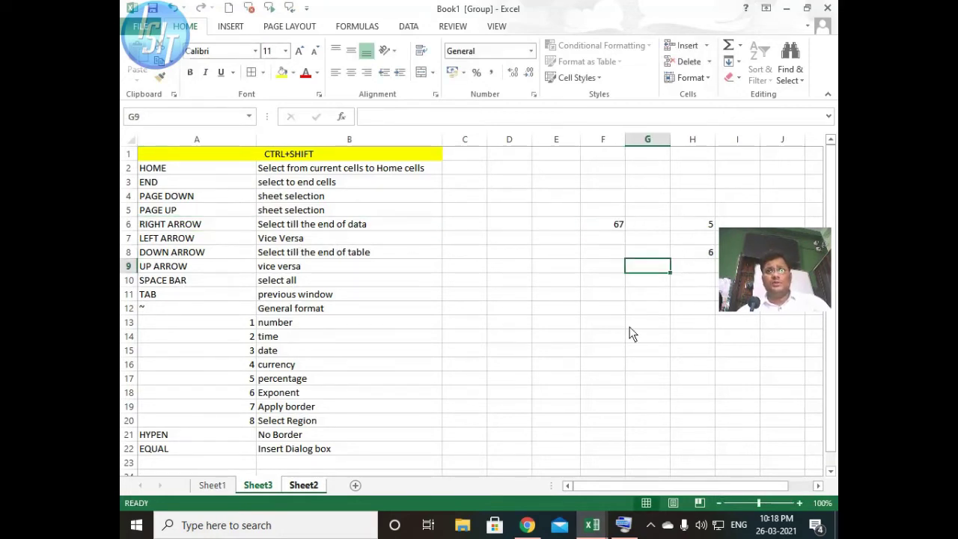
{"action": "left_click", "coordinate": [629, 325]}
{"action": "left_click", "coordinate": [653, 228]}
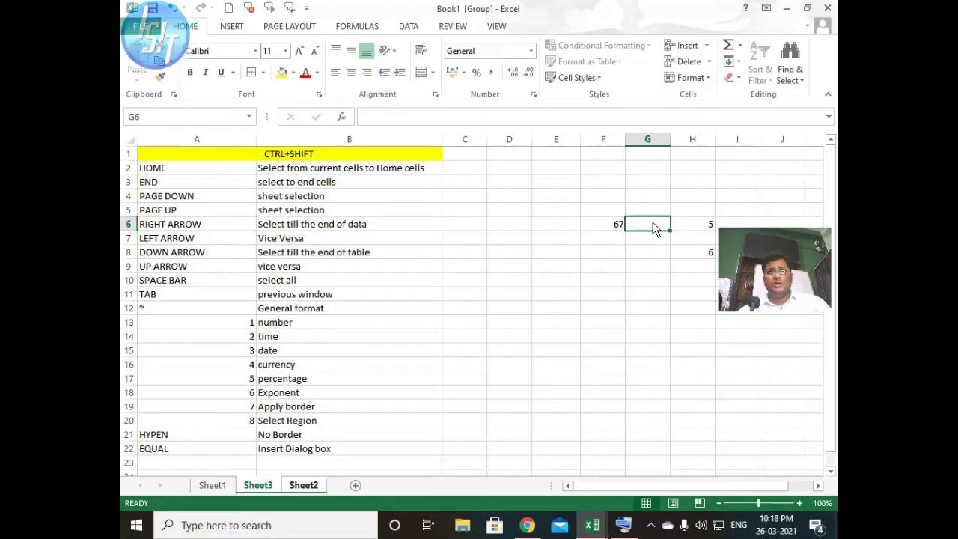
{"action": "left_click", "coordinate": [514, 228]}
{"action": "type", "text": "4"}
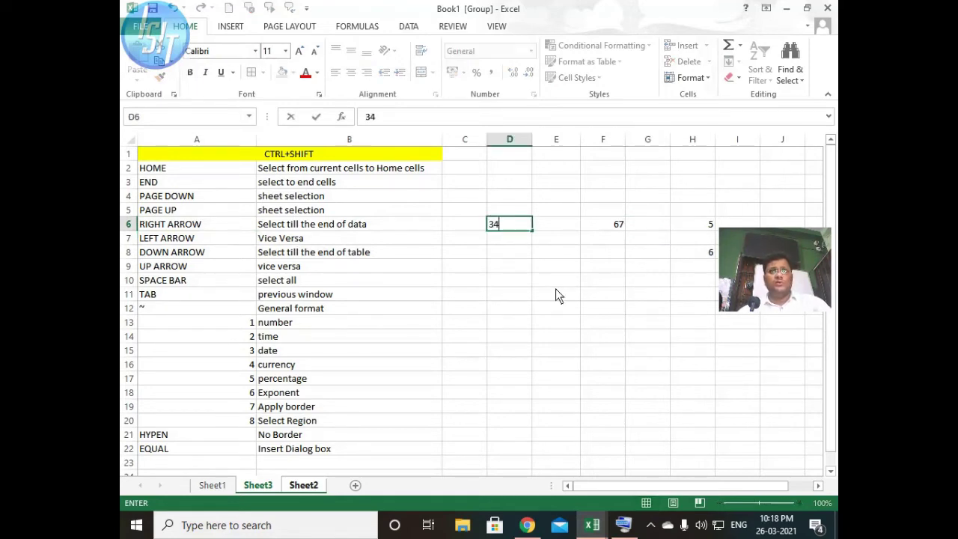
{"action": "left_click", "coordinate": [556, 290]}
Extend the selection rightward from cell A6 across the gaps to the last filled cell, H6
{"action": "left_click", "coordinate": [189, 228]}
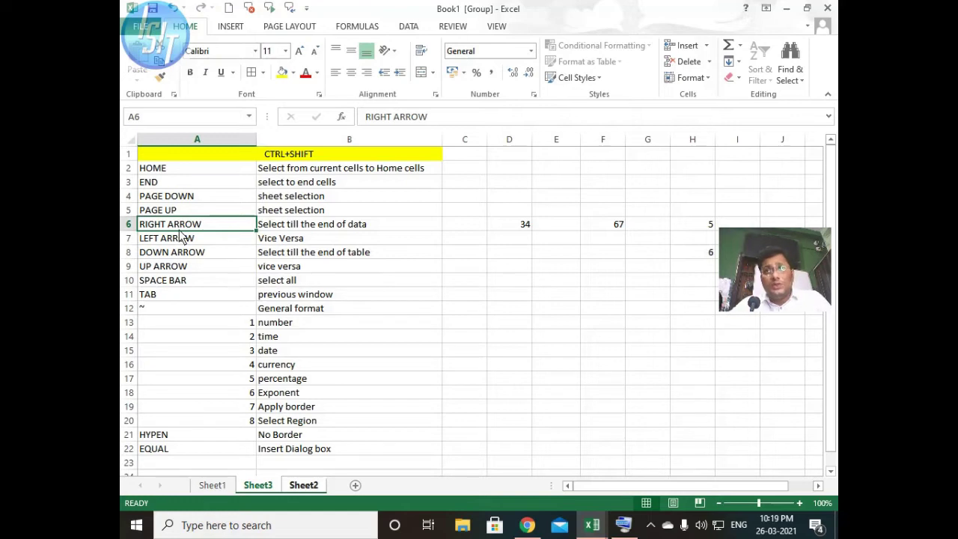
{"action": "key", "text": "ctrl+shift+Right"}
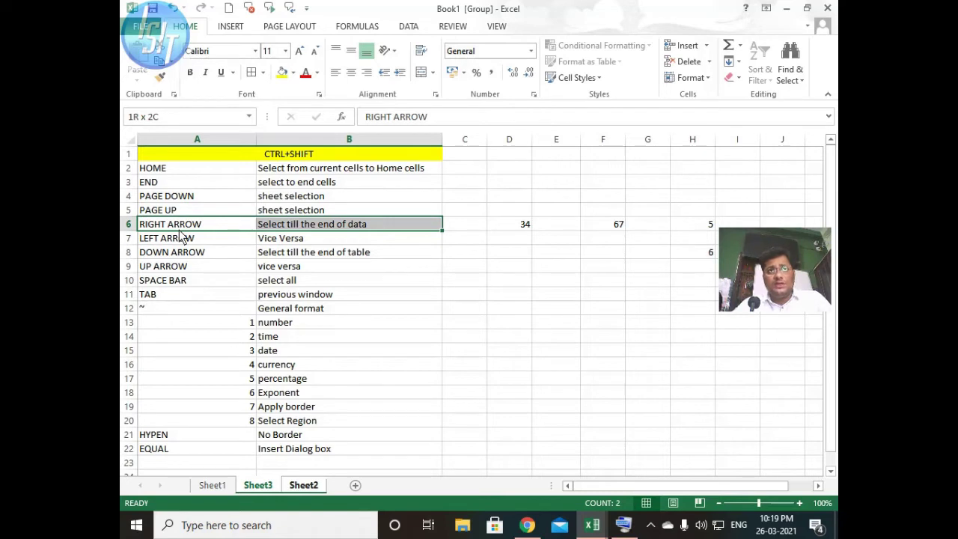
{"action": "key", "text": "ctrl+shift+Right"}
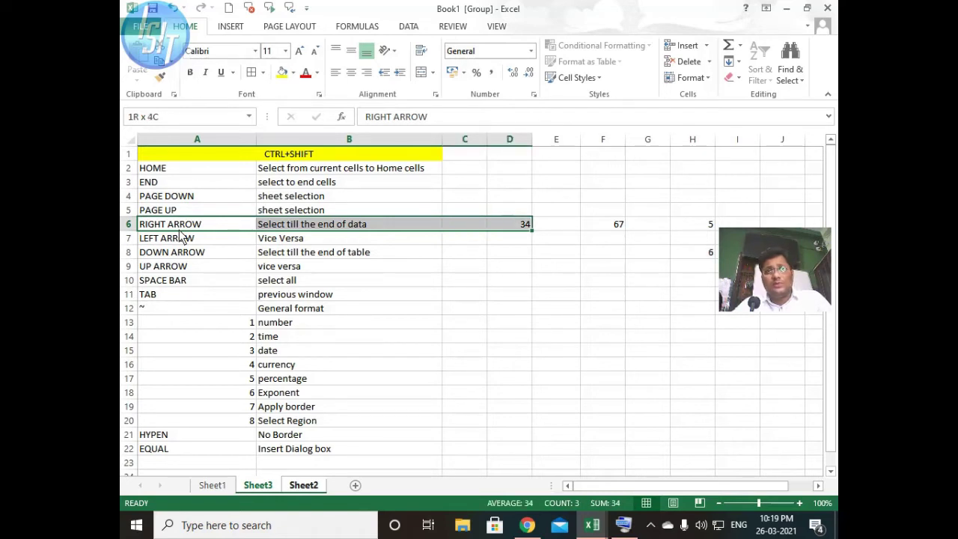
{"action": "key", "text": "ctrl+shift+Right"}
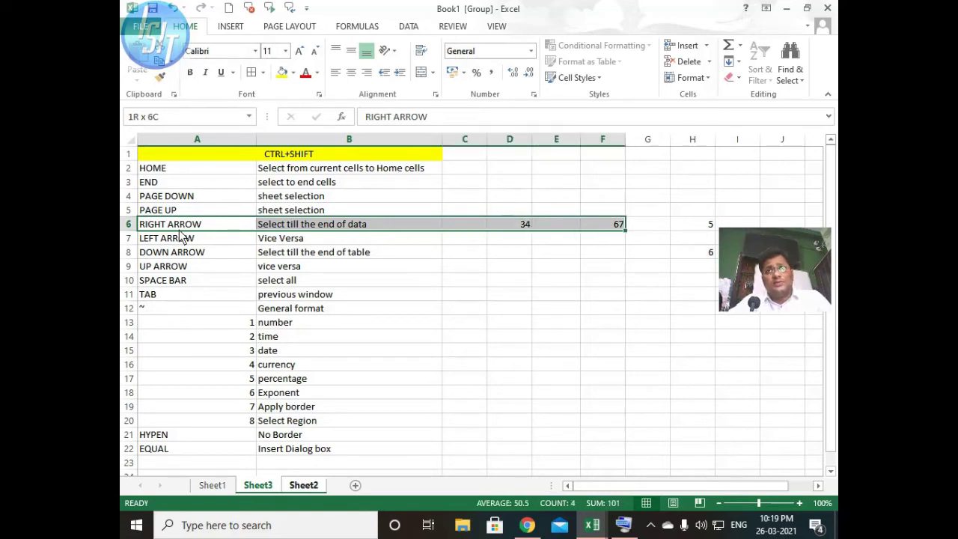
{"action": "key", "text": "ctrl+shift+Right"}
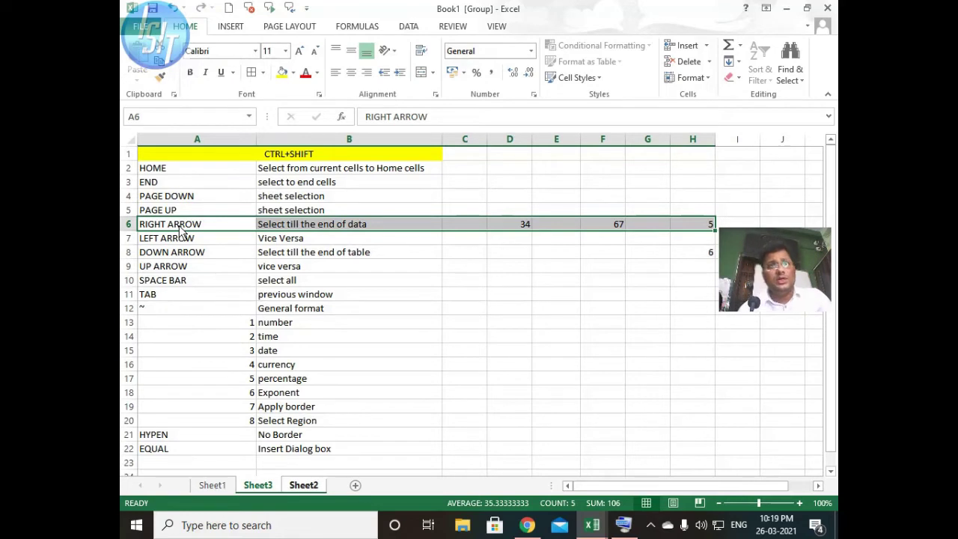
Extend the selection leftward from cell H6 across the gaps in the data to cell B6
{"action": "left_click", "coordinate": [711, 255]}
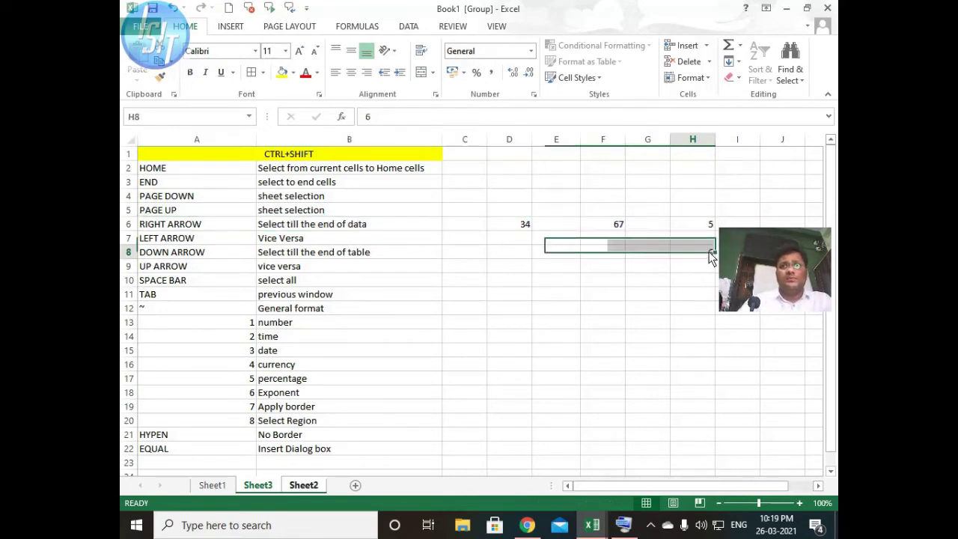
{"action": "left_click", "coordinate": [713, 222]}
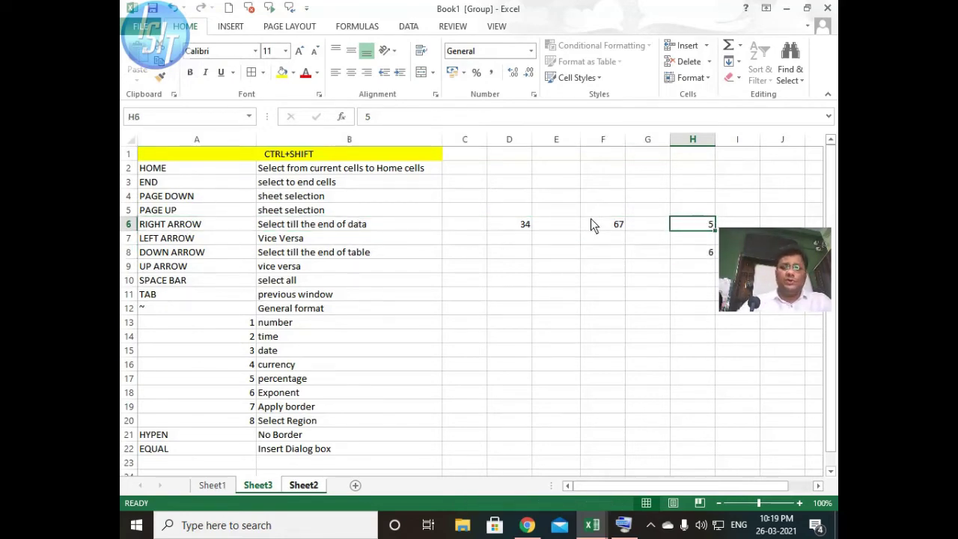
{"action": "key", "text": "ctrl+shift+Left"}
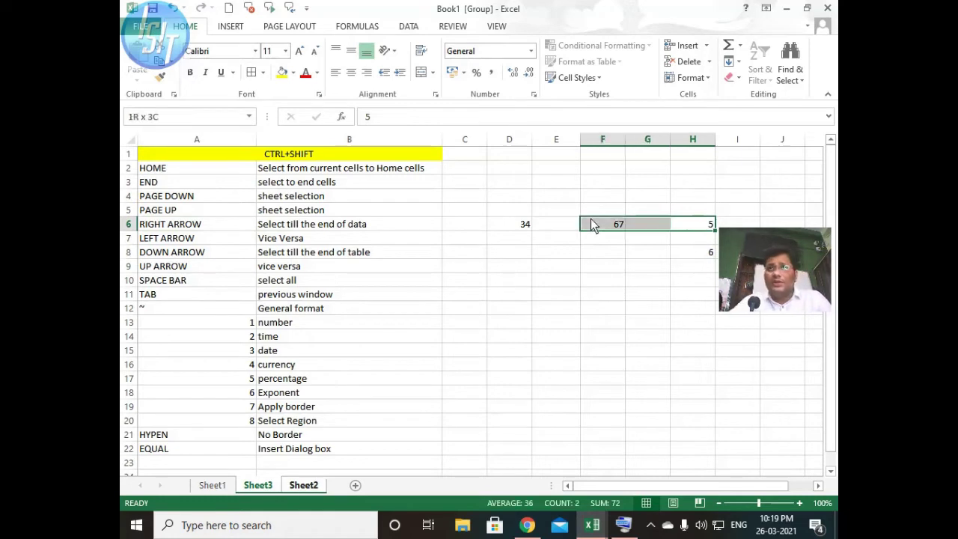
{"action": "key", "text": "ctrl+shift+Left"}
{"action": "key", "text": "ctrl+shift+Left"}
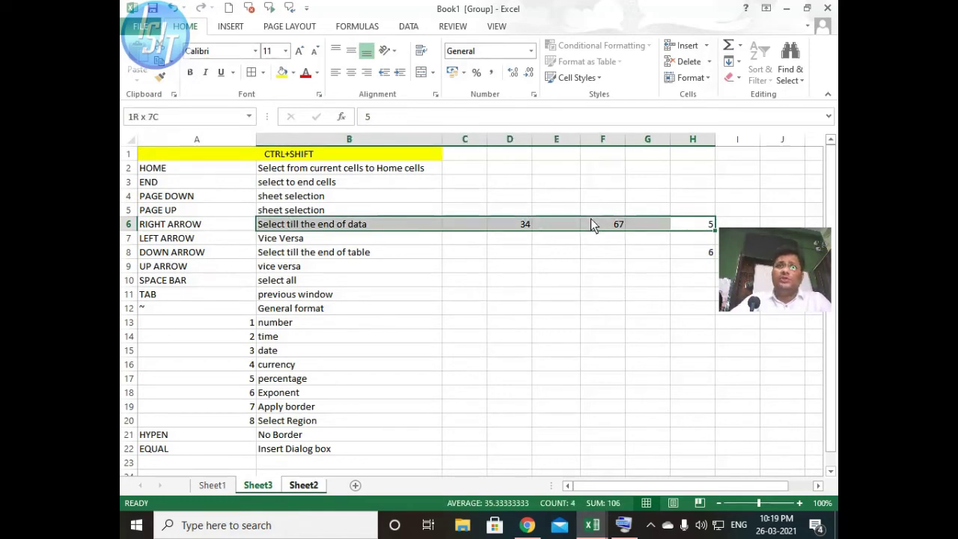
Fill the gaps in row 6 with 2 in C6, ii in E6 and oo in G6
{"action": "left_click", "coordinate": [483, 224]}
{"action": "type", "text": "2"}
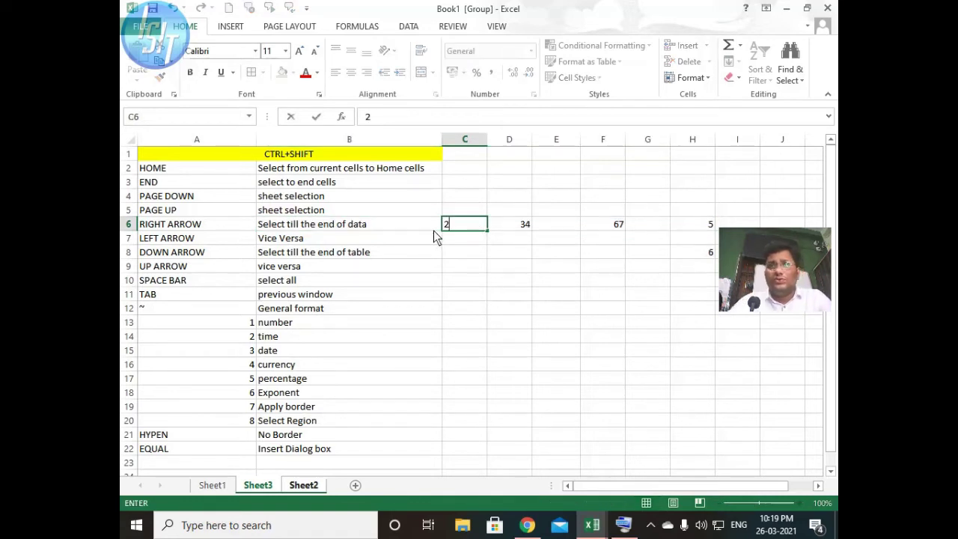
{"action": "key", "text": "Right"}
{"action": "key", "text": "Right"}
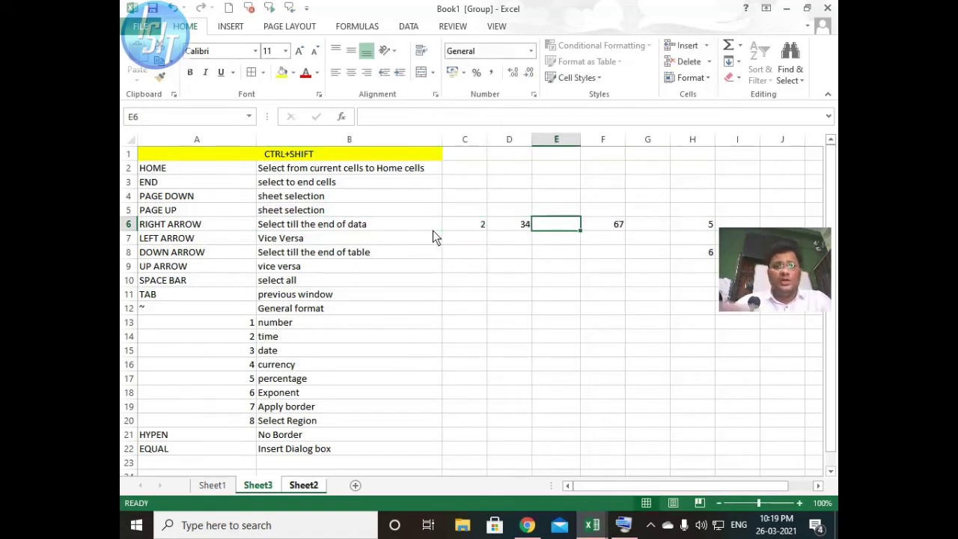
{"action": "type", "text": "ii"}
{"action": "key", "text": "Right"}
{"action": "key", "text": "Right"}
{"action": "type", "text": "oo"}
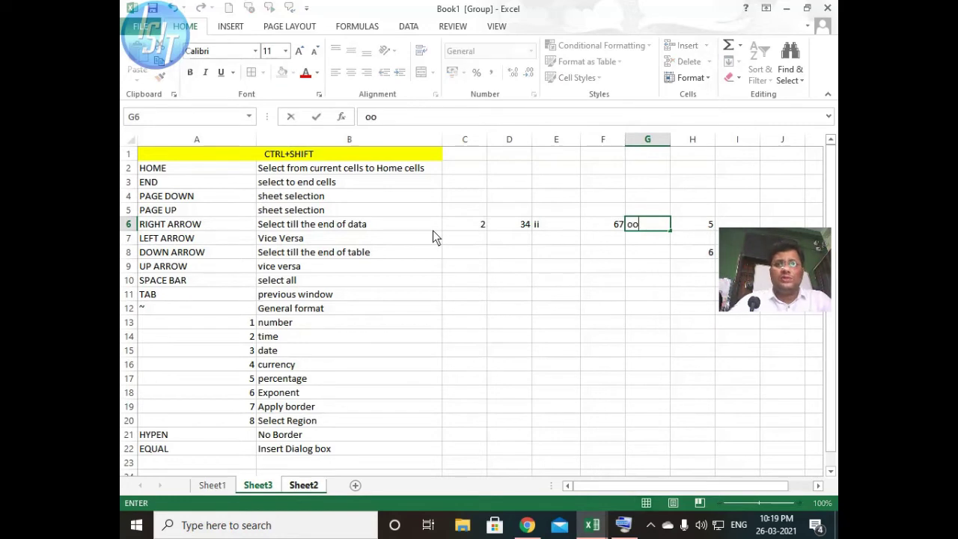
{"action": "key", "text": "Right"}
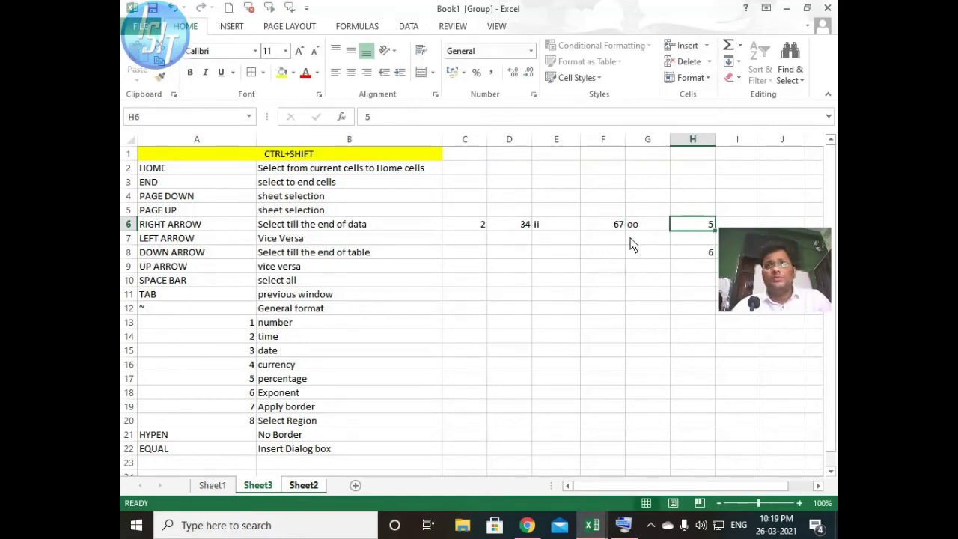
Select the continuous data in row 6 from cell H6 back to A6, and return to cell B6
{"action": "key", "text": "ctrl+shift+Left"}
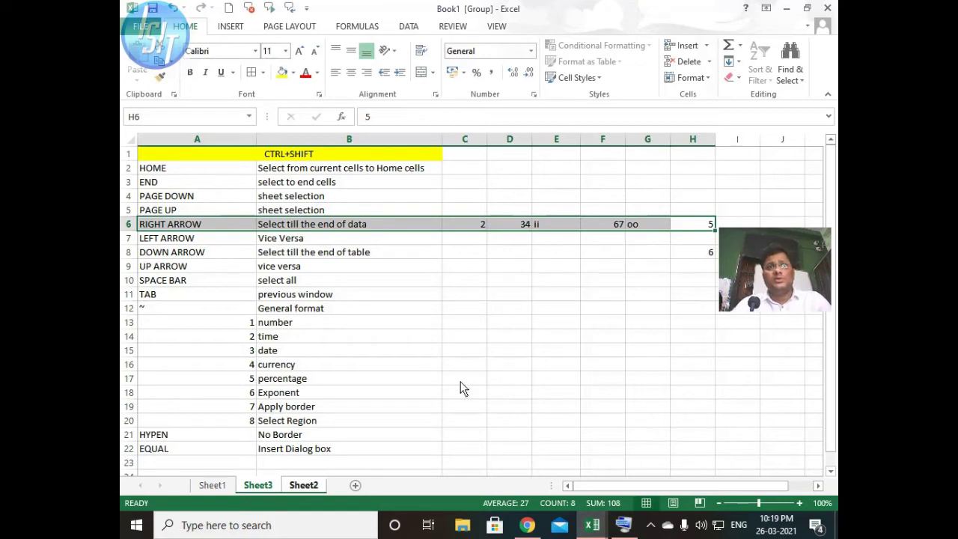
{"action": "left_click", "coordinate": [309, 239]}
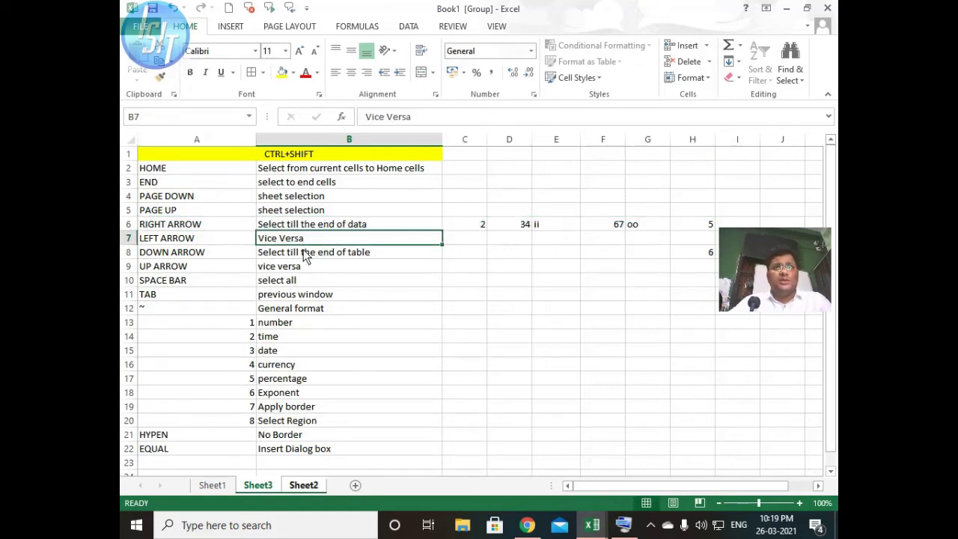
{"action": "key", "text": "Up"}
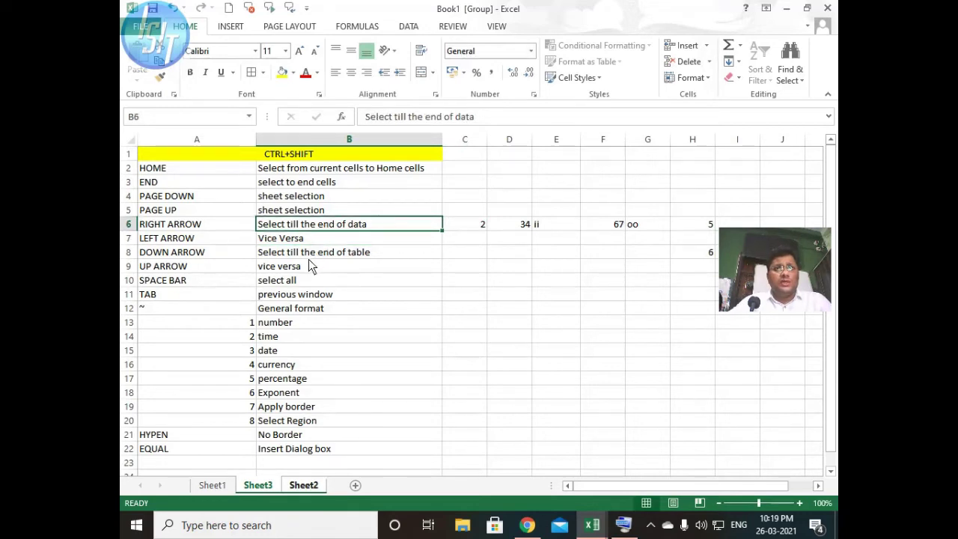
Extend the selection from the merged heading A1 down to row 22, and likewise from A2 down to A22
{"action": "left_click", "coordinate": [311, 256]}
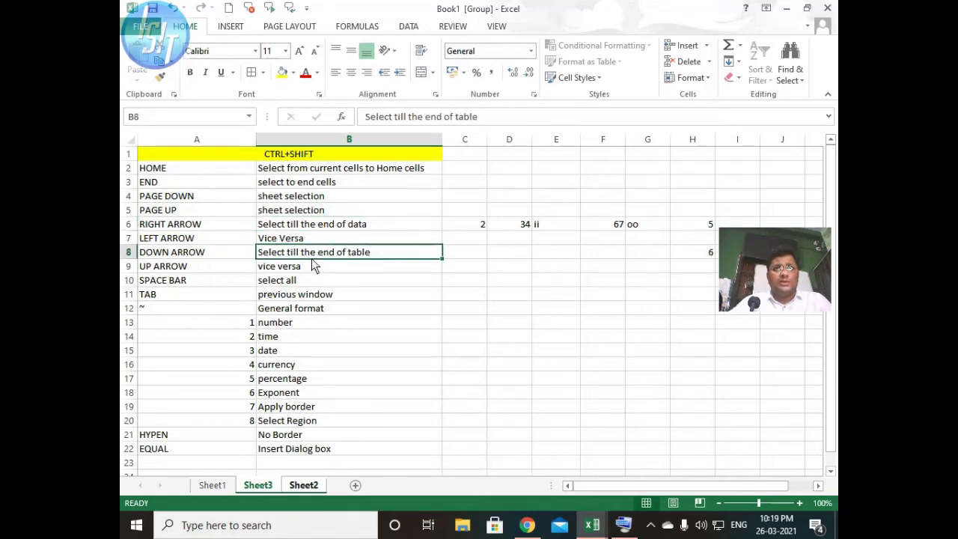
{"action": "left_click", "coordinate": [185, 152]}
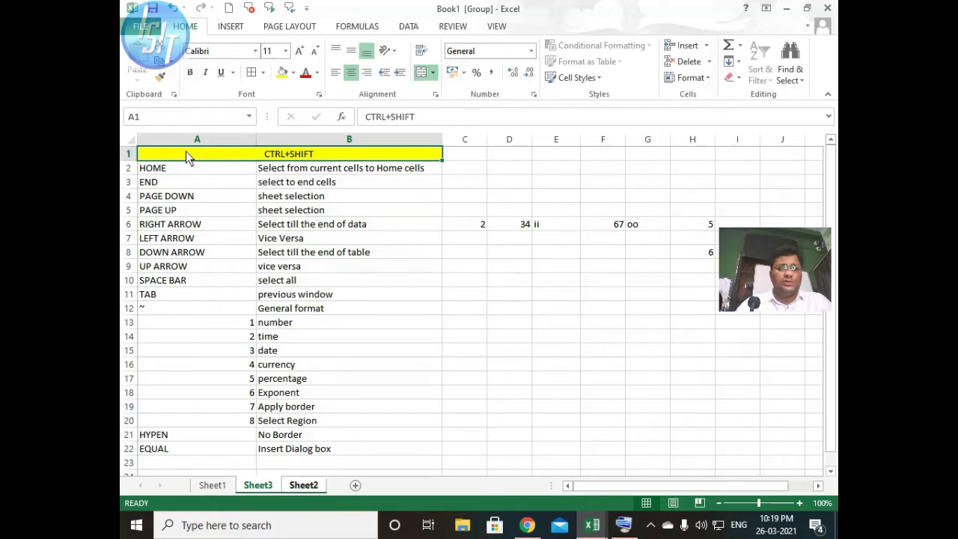
{"action": "key", "text": "ctrl+shift+Down"}
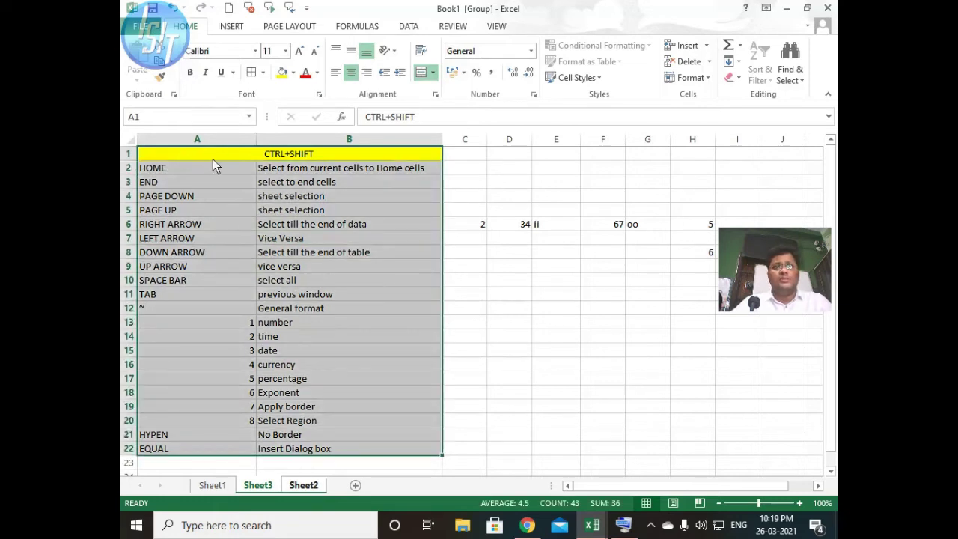
{"action": "left_click", "coordinate": [201, 170]}
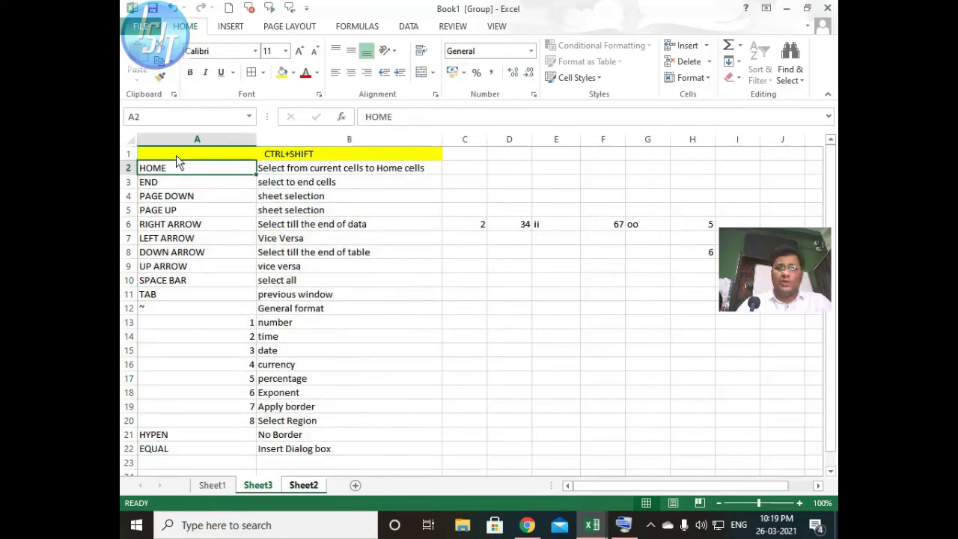
{"action": "key", "text": "ctrl+shift+Down"}
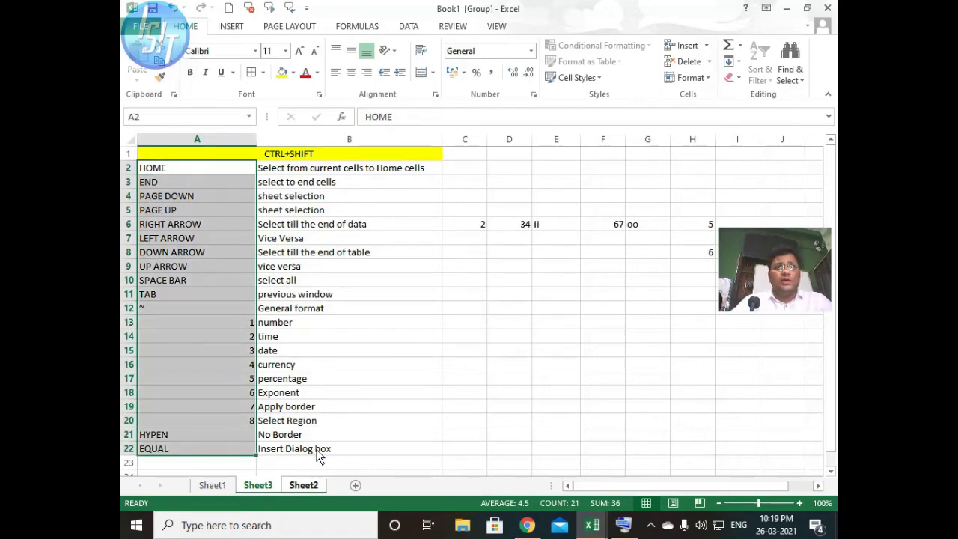
Extend the selection upward from B22 to B2, and from A22:B22 up to the heading row
{"action": "left_click", "coordinate": [260, 452]}
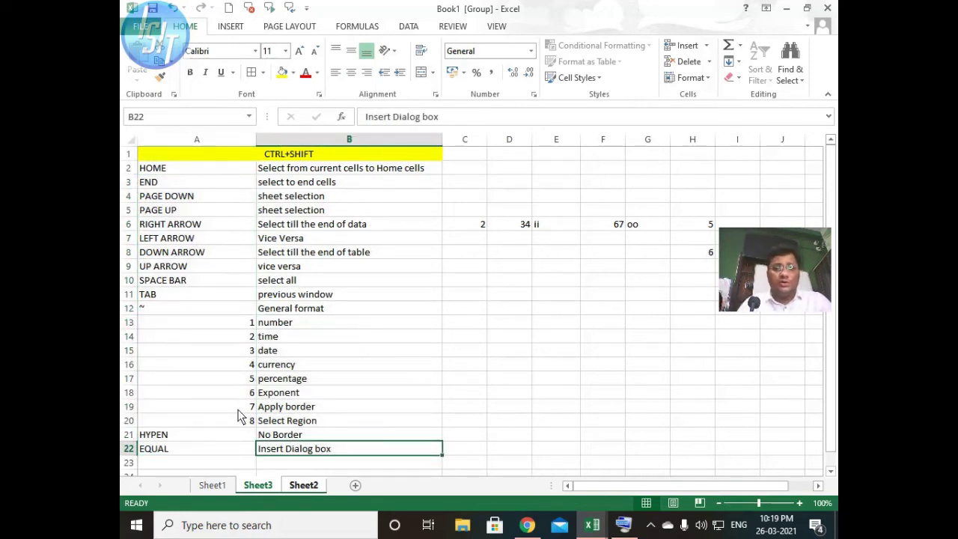
{"action": "key", "text": "ctrl+shift+Up"}
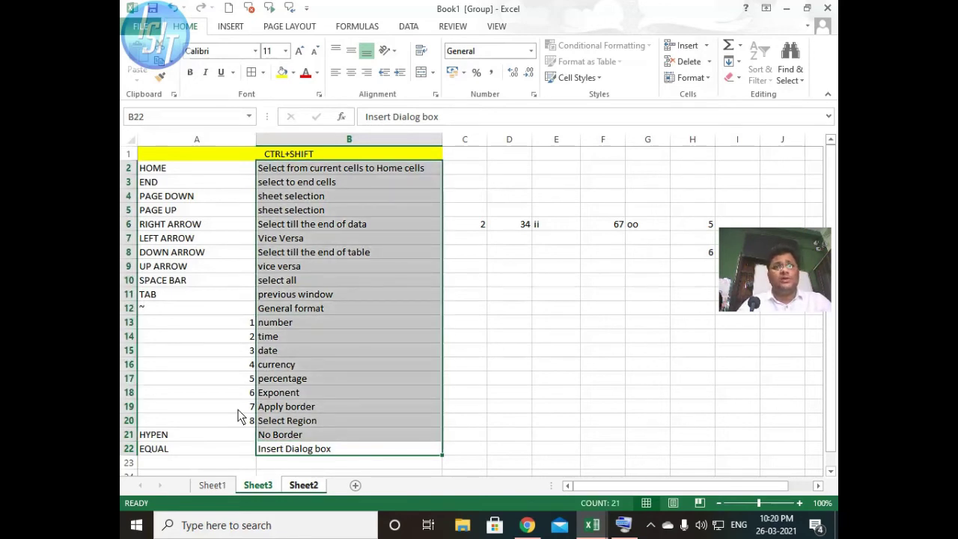
{"action": "left_click_drag", "start_coordinate": [214, 449], "coordinate": [300, 455]}
{"action": "key", "text": "ctrl+shift+Up"}
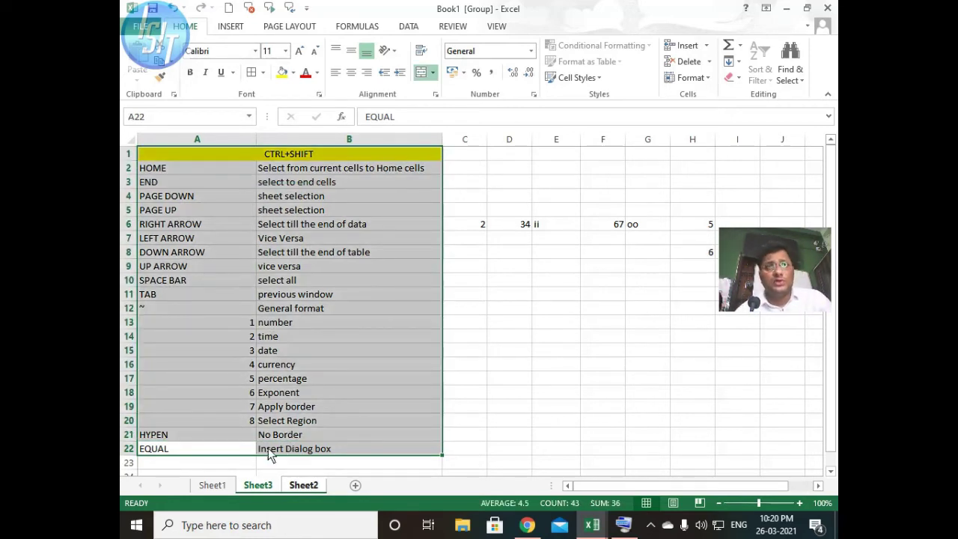
Select the whole data region A1:H22 around cell B12
{"action": "left_click", "coordinate": [238, 283]}
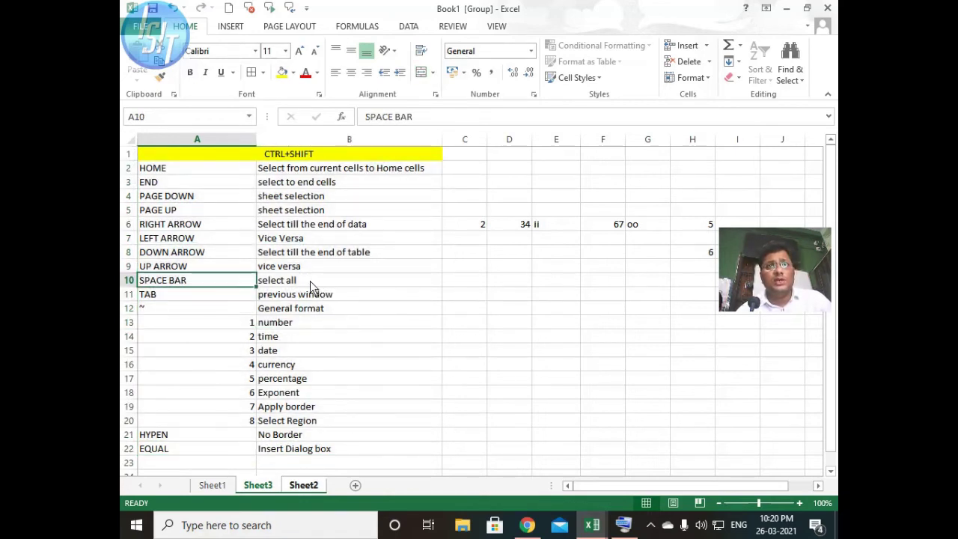
{"action": "left_click", "coordinate": [327, 310]}
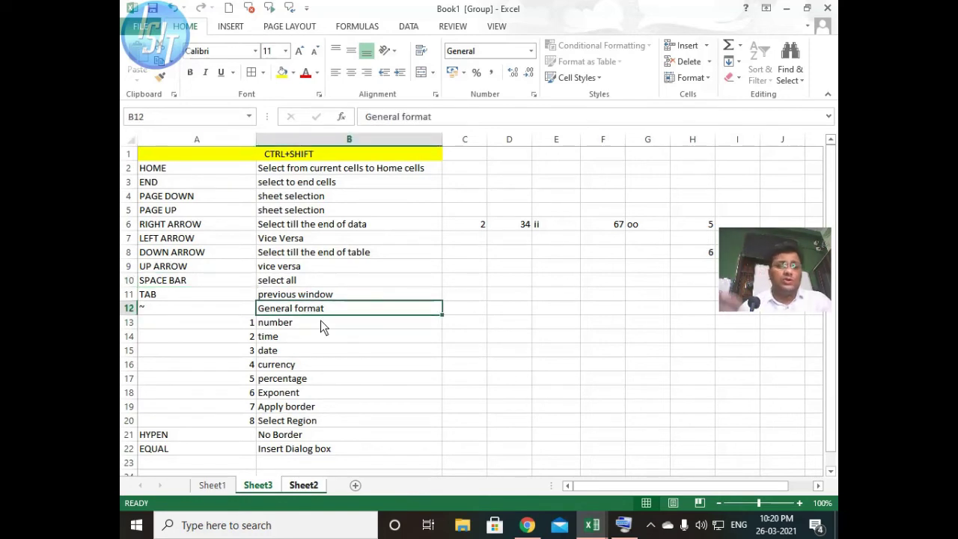
{"action": "key", "text": "ctrl+shift+space"}
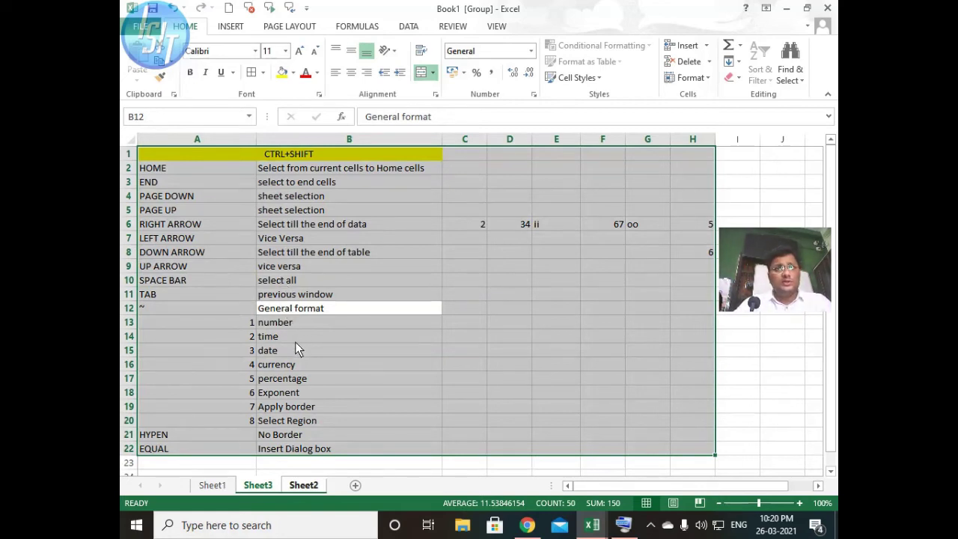
Clear the region selection, go to the "previous window" entry in B11, and create a new blank workbook
{"action": "left_click", "coordinate": [302, 309]}
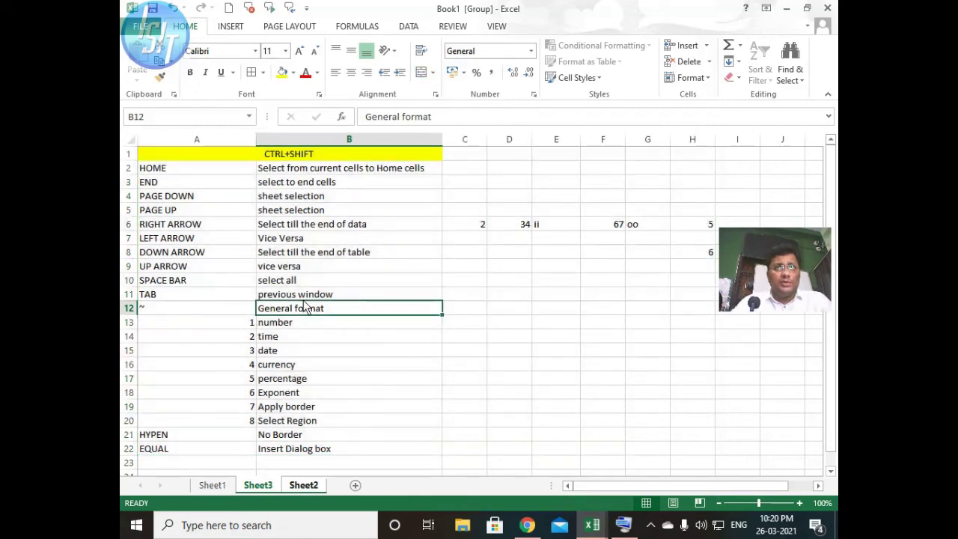
{"action": "key", "text": "Up"}
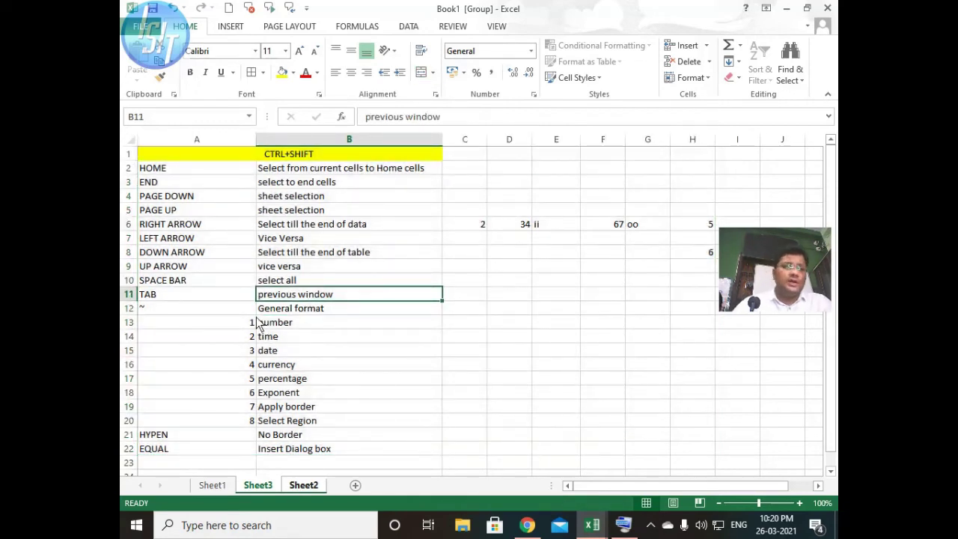
{"action": "key", "text": "ctrl+n"}
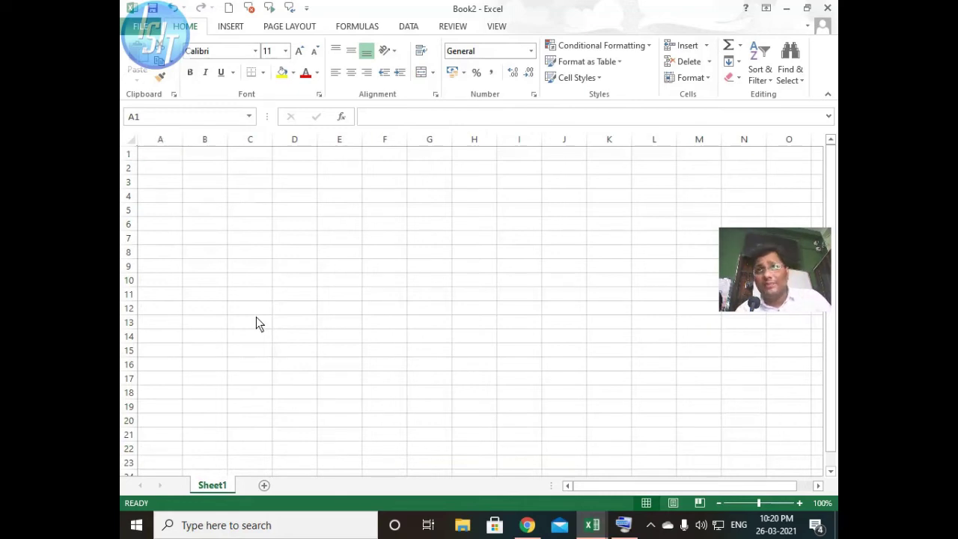
Switch back to the Book1 workbook and enter 123 in cell D11
{"action": "key", "text": "ctrl+shift+Tab"}
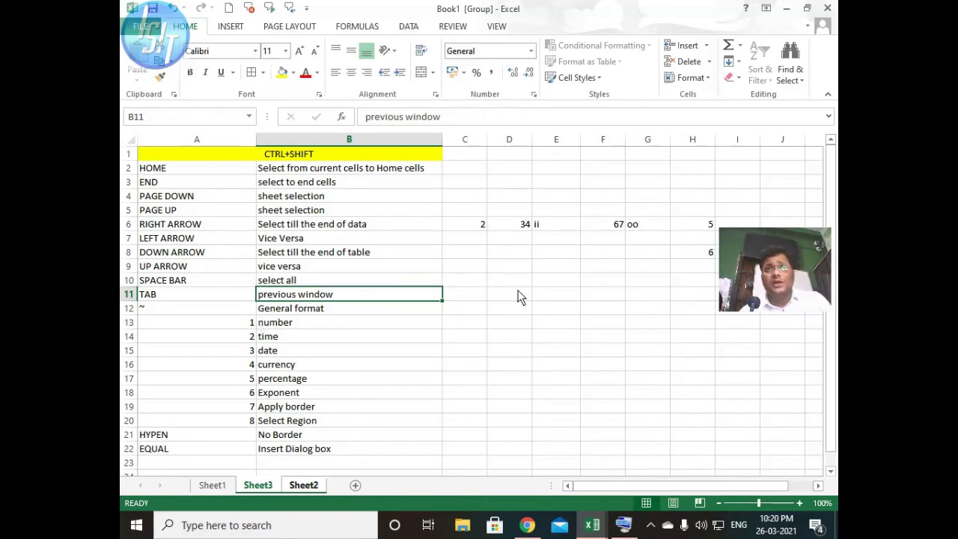
{"action": "left_click", "coordinate": [492, 298]}
{"action": "type", "text": "123"}
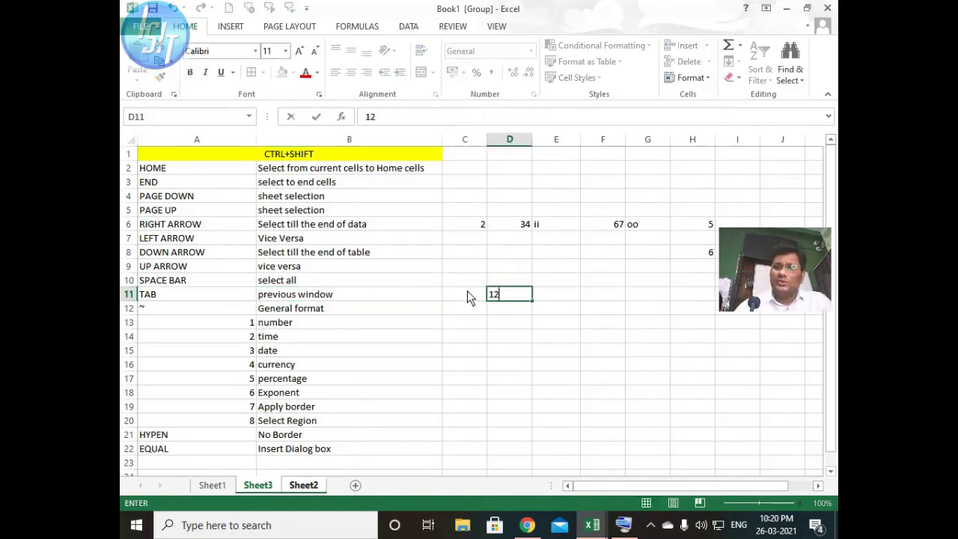
{"action": "left_click", "coordinate": [646, 337]}
{"action": "left_click", "coordinate": [516, 298]}
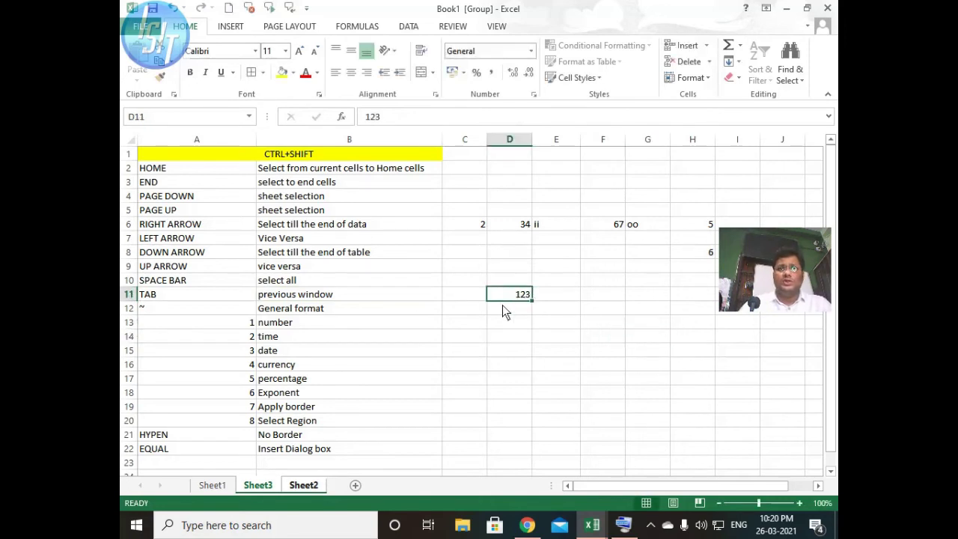
Go to the "~" entry in A12, bring up the On-Screen Keyboard to locate that key, and minimise it
{"action": "left_click", "coordinate": [157, 313]}
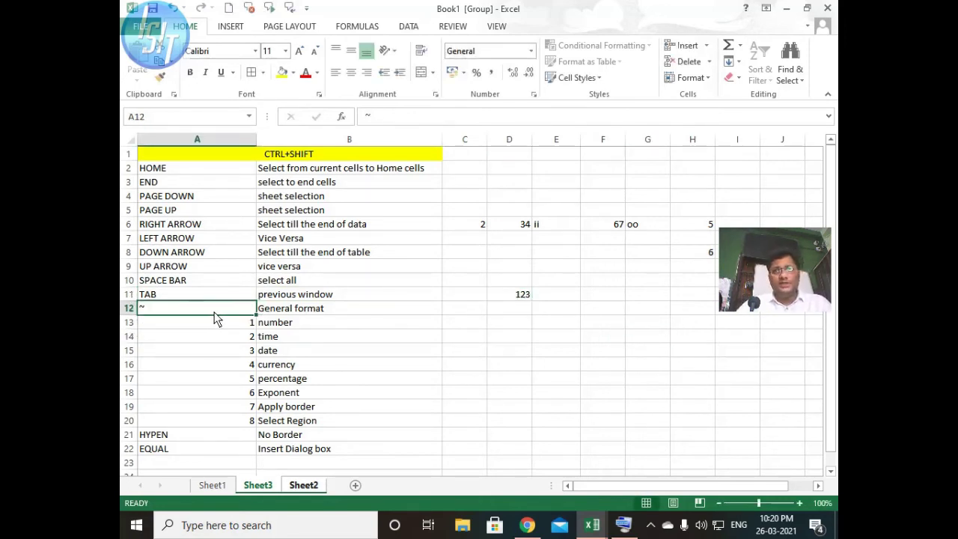
{"action": "left_click", "coordinate": [616, 530]}
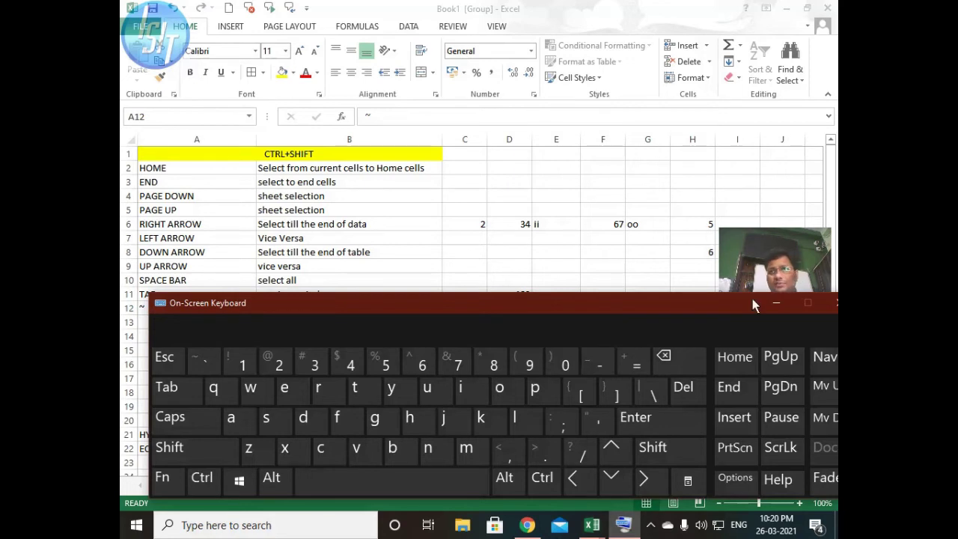
{"action": "left_click", "coordinate": [779, 303]}
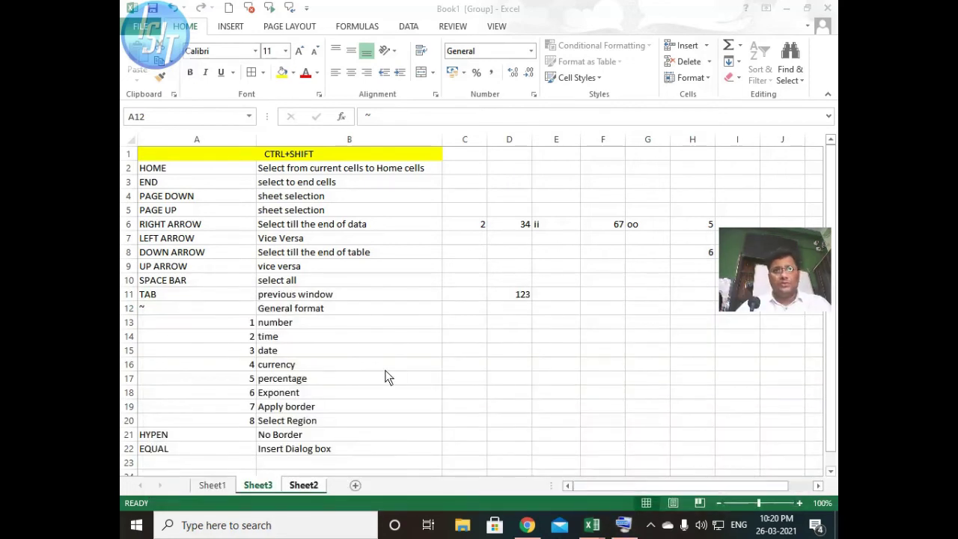
Apply the number, time, date, currency, percentage and scientific formats to cell D11 one after another
{"action": "left_click", "coordinate": [507, 295]}
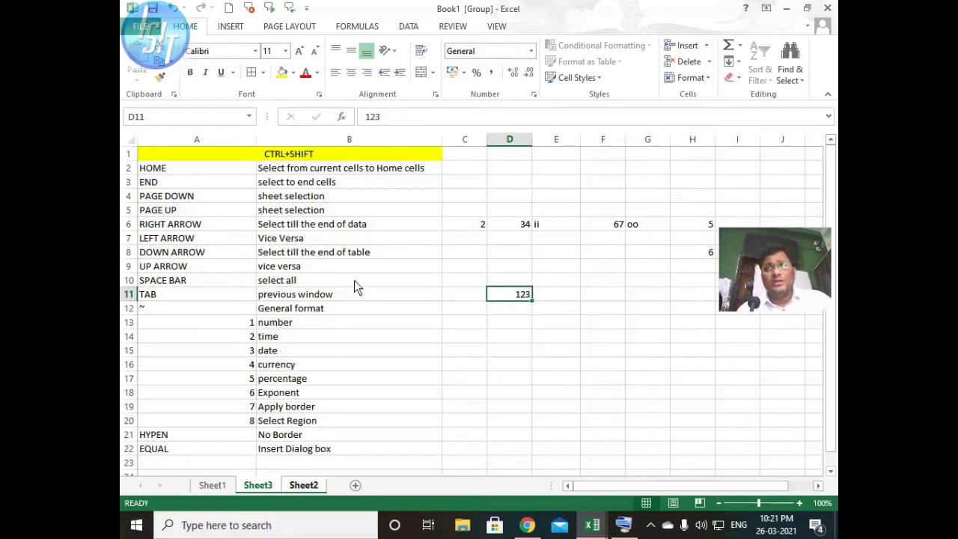
{"action": "key", "text": "ctrl+shift+1"}
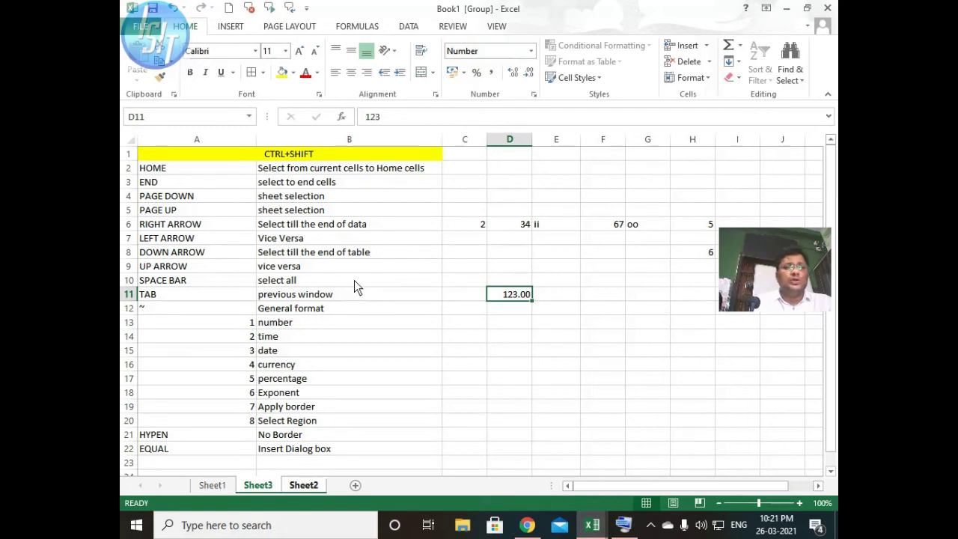
{"action": "key", "text": "ctrl+shift+2"}
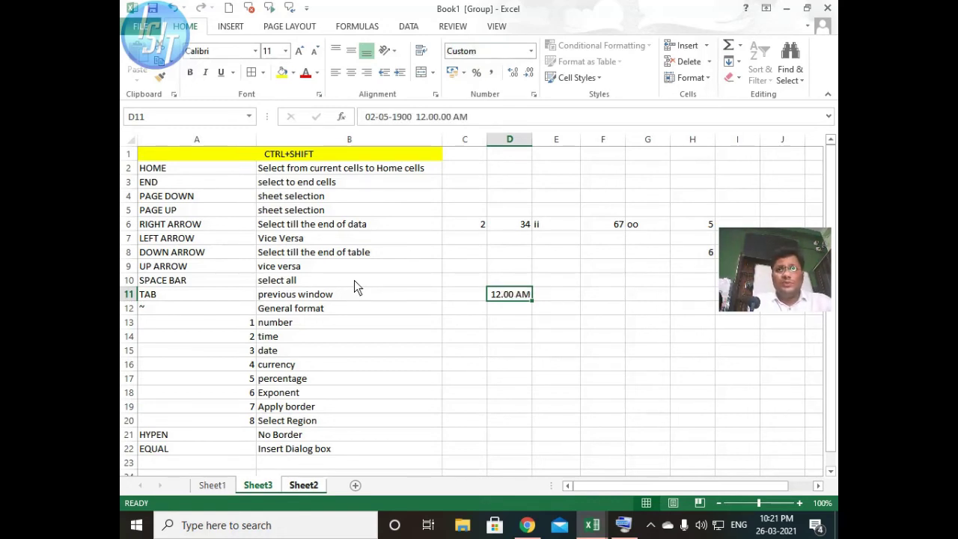
{"action": "key", "text": "ctrl+shift+3"}
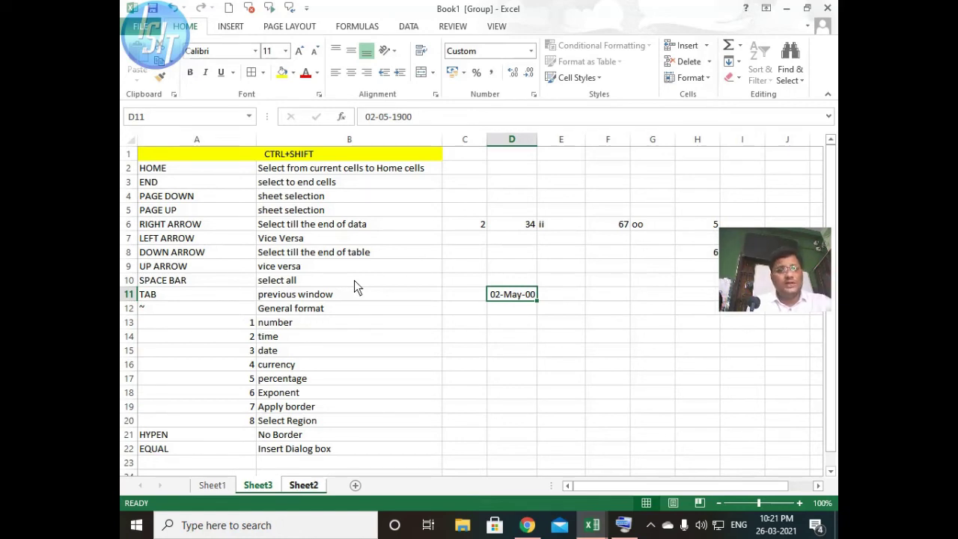
{"action": "key", "text": "ctrl+shift+4"}
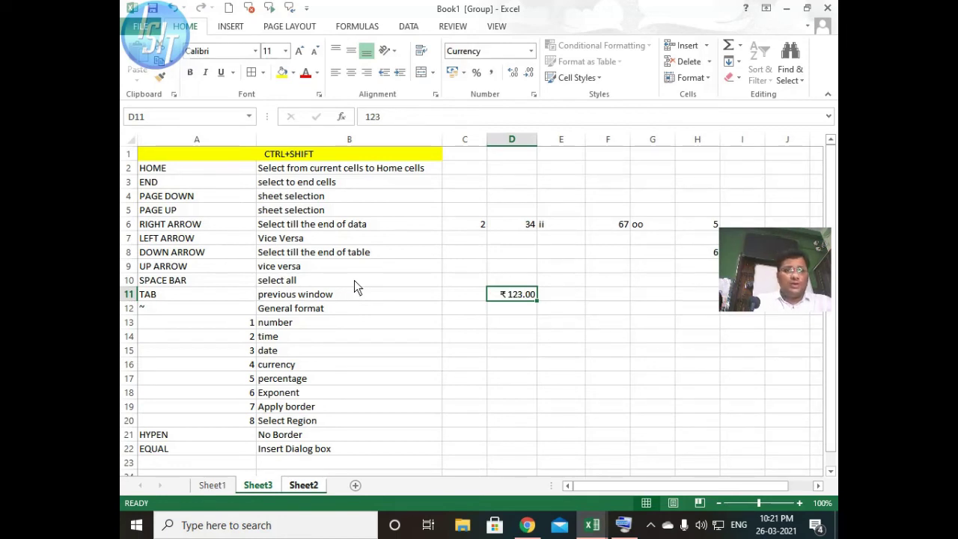
{"action": "key", "text": "ctrl+shift+5"}
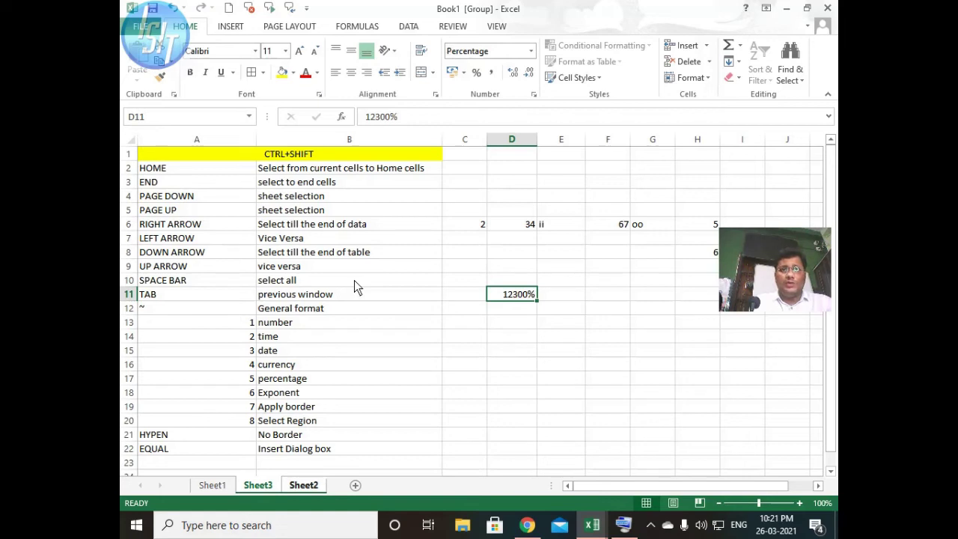
{"action": "key", "text": "ctrl+shift+6"}
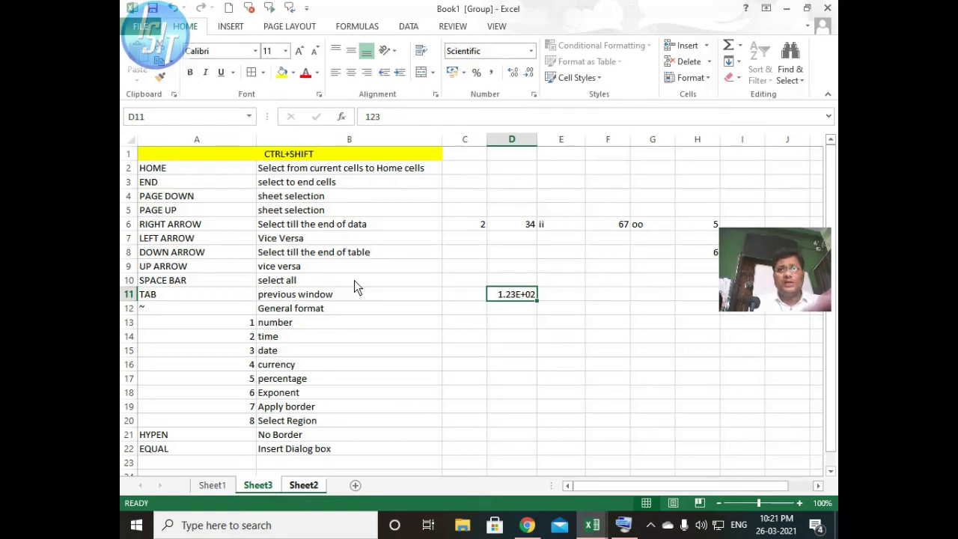
Look through the available number formats and reset cell D11 to the General format
{"action": "left_click", "coordinate": [531, 50]}
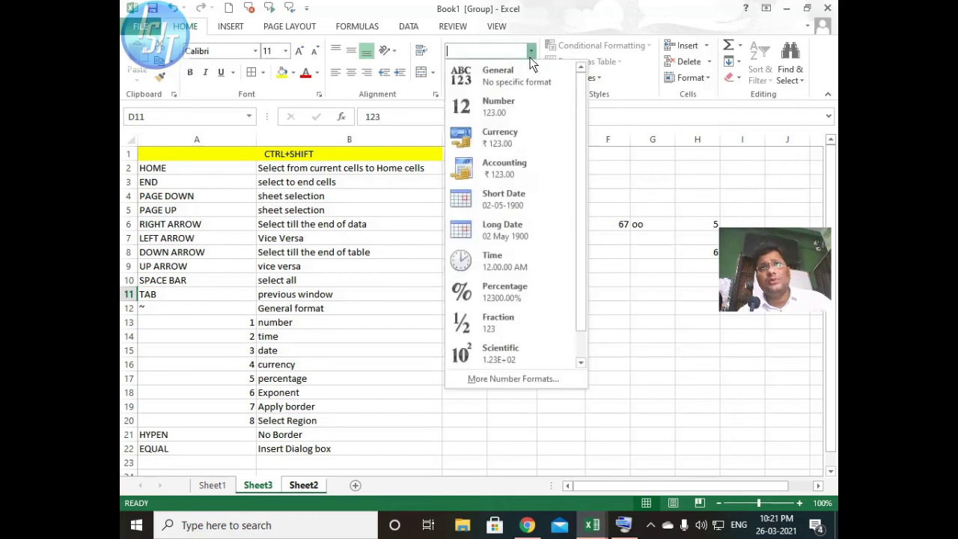
{"action": "left_click", "coordinate": [659, 325]}
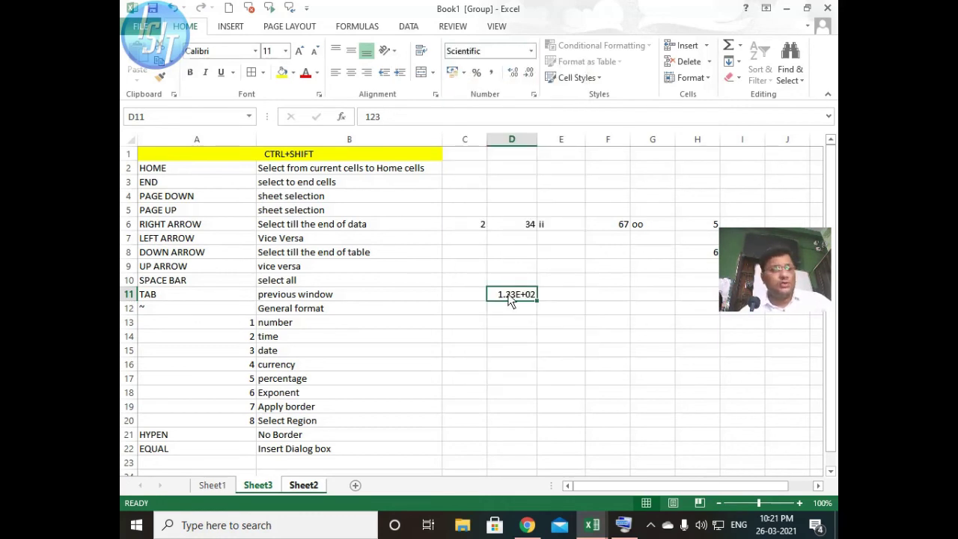
{"action": "key", "text": "ctrl+shift+asciitilde"}
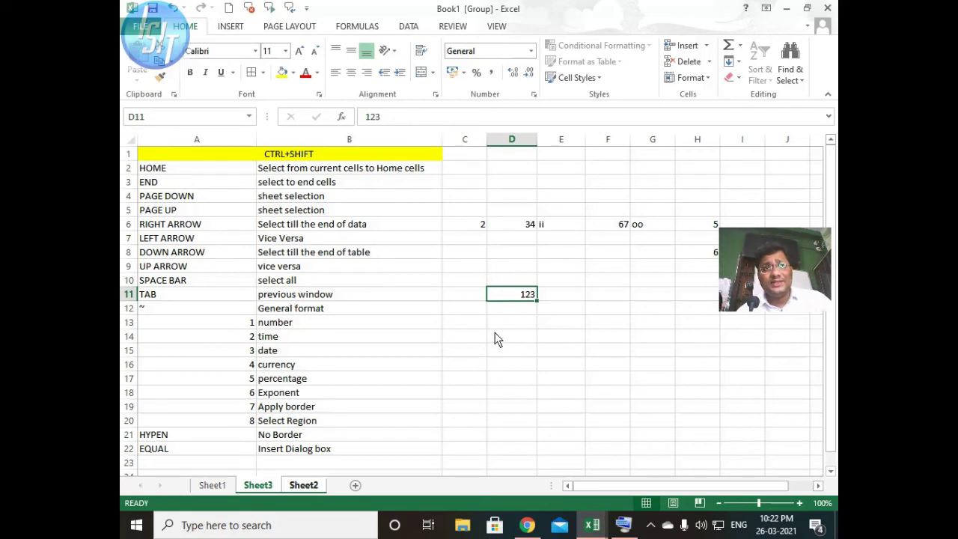
Apply an outline border around cells B9:B13 and another around cell D11
{"action": "left_click", "coordinate": [319, 409]}
{"action": "left_click", "coordinate": [510, 291]}
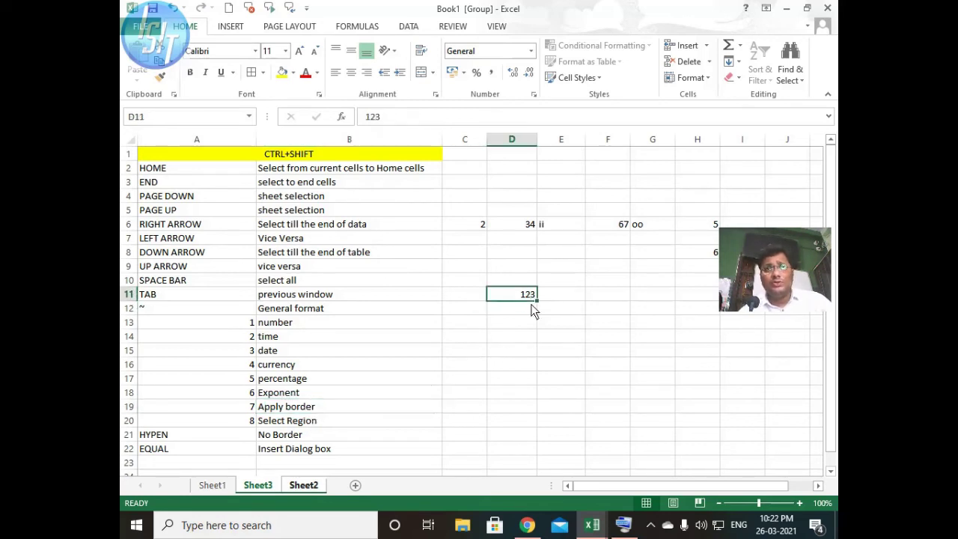
{"action": "left_click", "coordinate": [312, 271]}
{"action": "left_click_drag", "start_coordinate": [312, 281], "coordinate": [312, 325]}
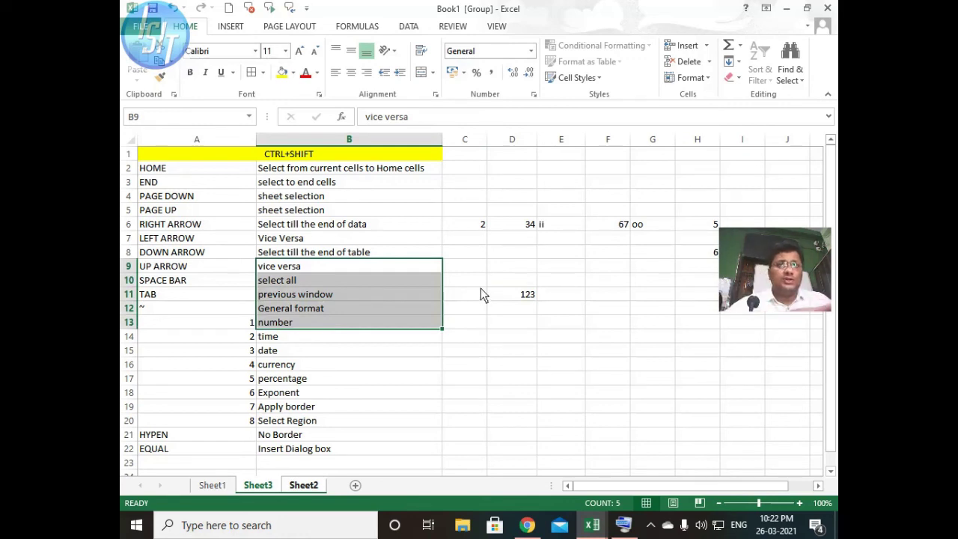
{"action": "key", "text": "ctrl+shift+7"}
{"action": "left_click", "coordinate": [535, 354]}
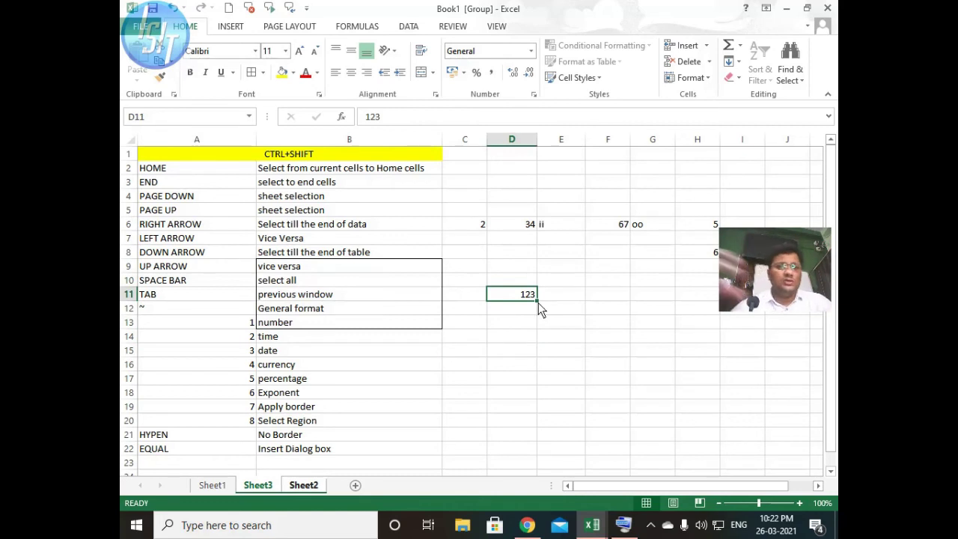
{"action": "left_click", "coordinate": [621, 300]}
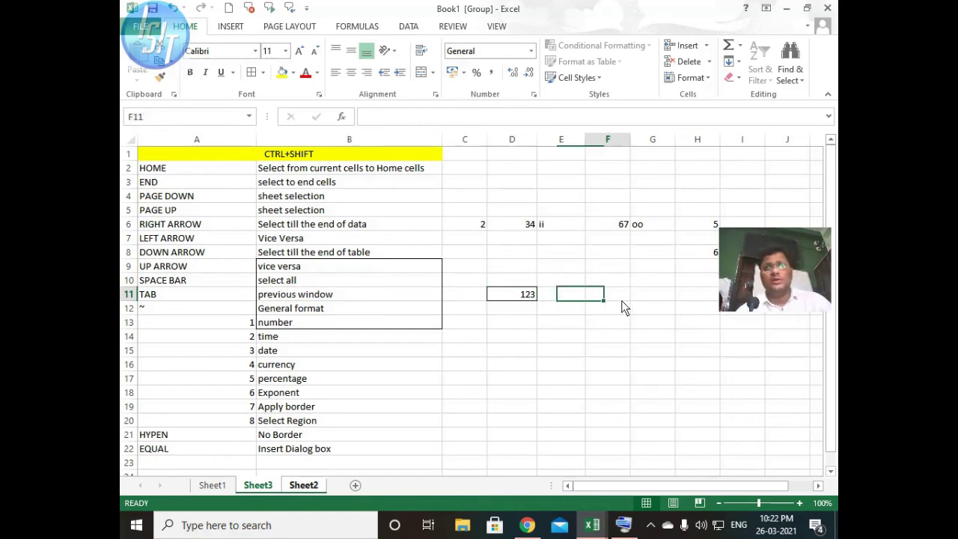
{"action": "key", "text": "shift+Down"}
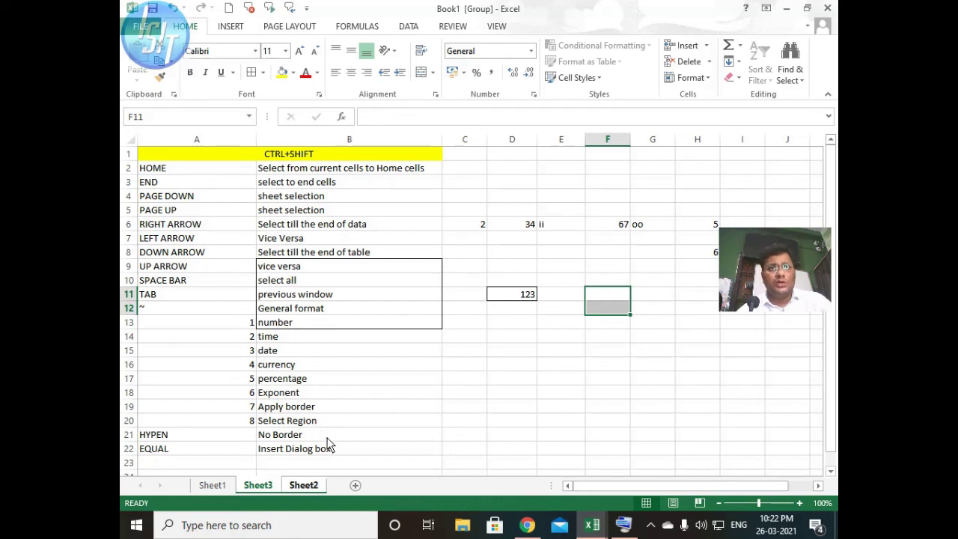
Remove the borders from cells B9:B13 and D9:D12
{"action": "left_click_drag", "start_coordinate": [366, 268], "coordinate": [362, 324]}
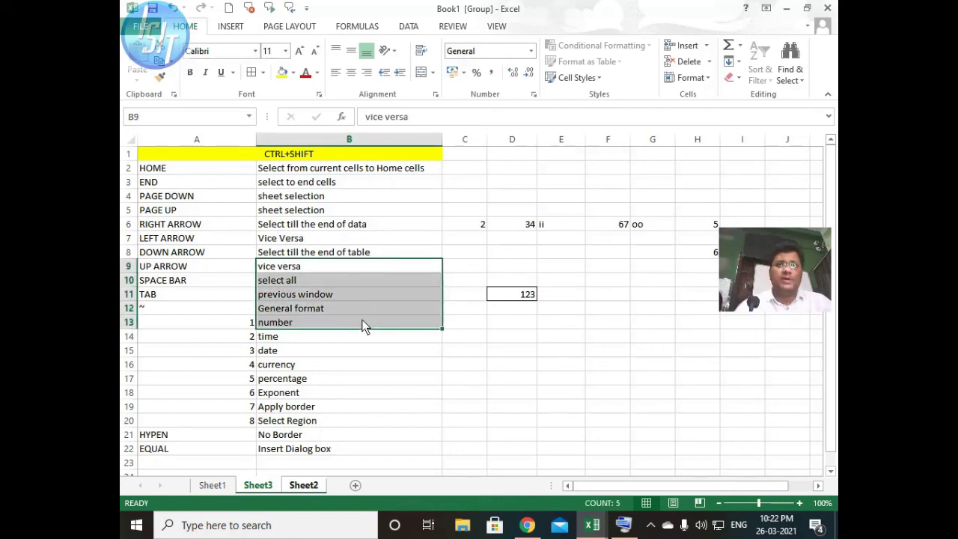
{"action": "left_click", "coordinate": [491, 352]}
{"action": "left_click_drag", "start_coordinate": [514, 269], "coordinate": [510, 314]}
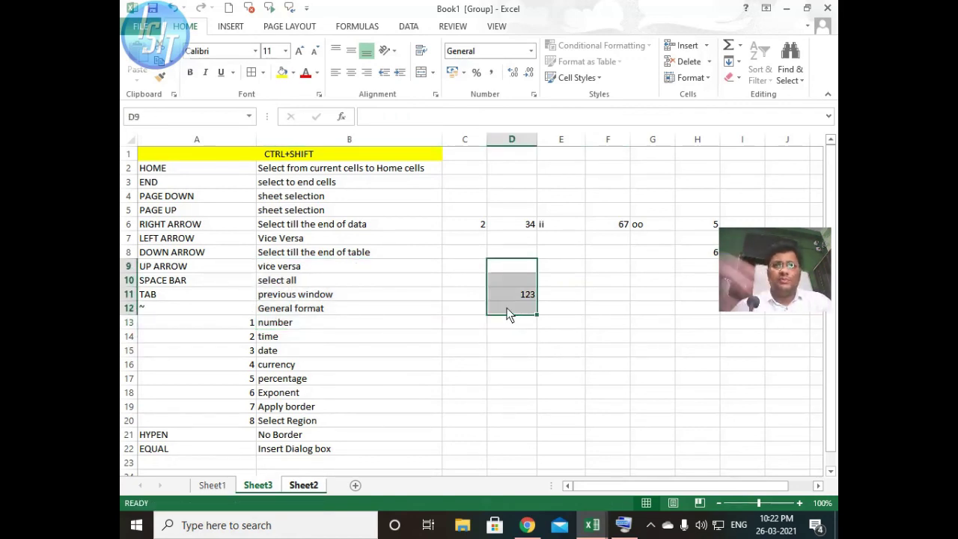
{"action": "left_click", "coordinate": [550, 323]}
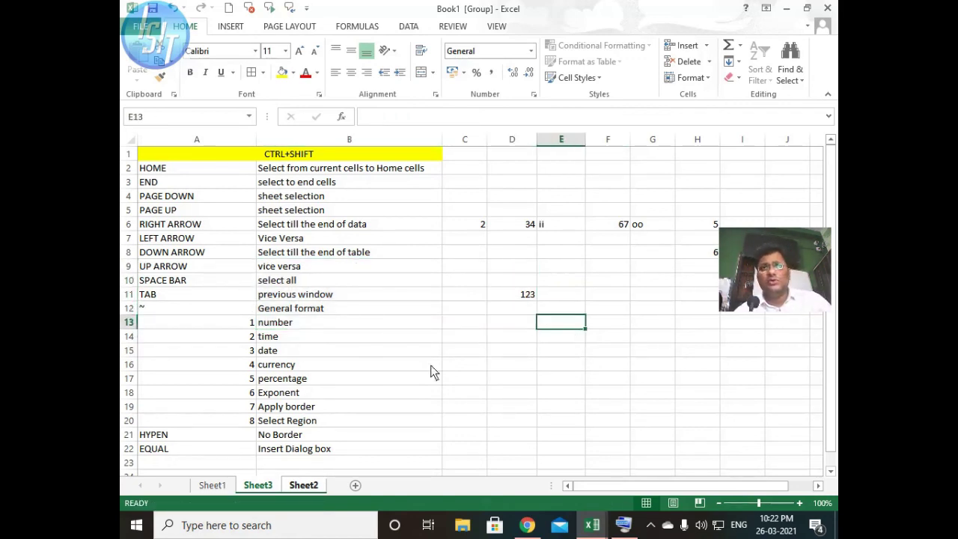
Go past the "Apply border" entry to "Select Region", select the data region A1:H22 from cell A1, and clear the selection
{"action": "left_click", "coordinate": [308, 408]}
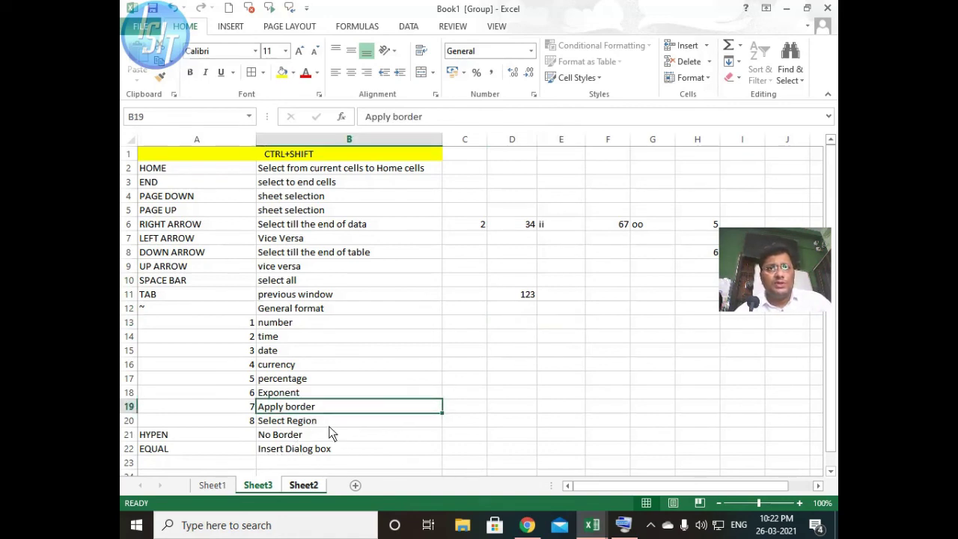
{"action": "left_click", "coordinate": [364, 423]}
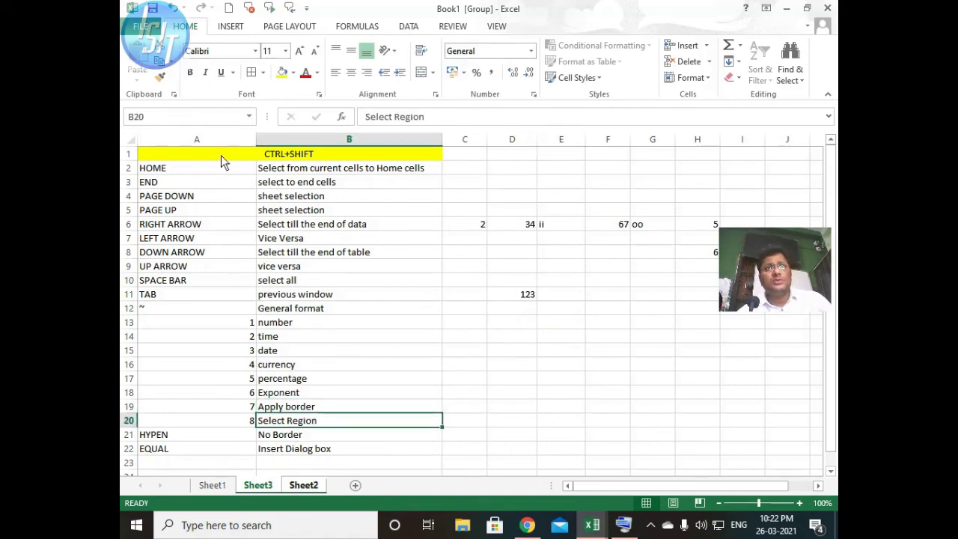
{"action": "key", "text": "ctrl+Home"}
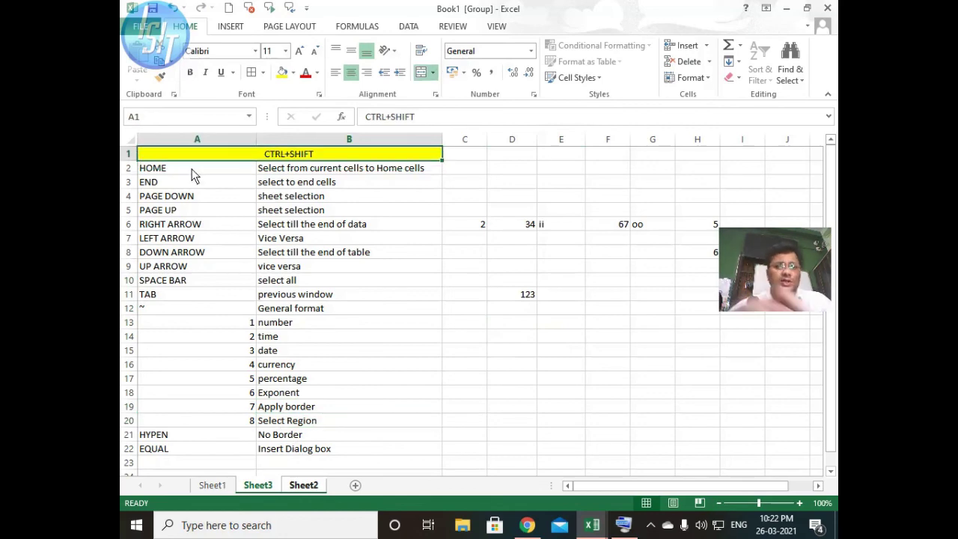
{"action": "key", "text": "ctrl+shift+8"}
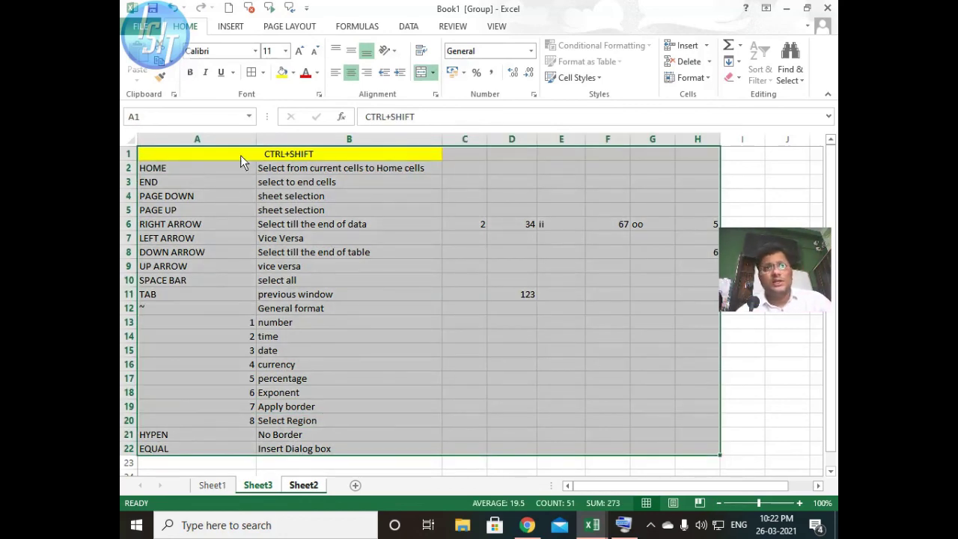
{"action": "left_click", "coordinate": [511, 390]}
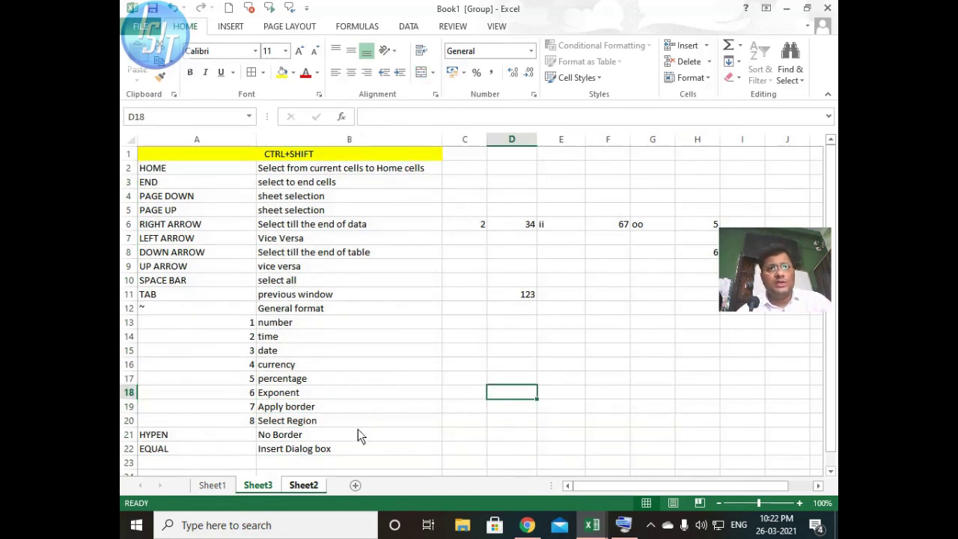
Insert a blank cell at B22, shifting the "Insert Dialog box" entry down
{"action": "left_click", "coordinate": [316, 450]}
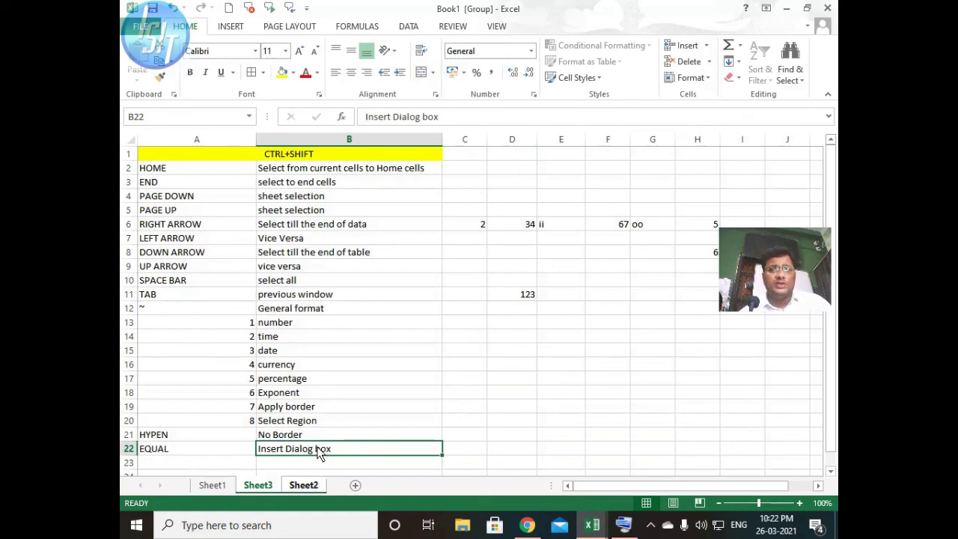
{"action": "key", "text": "ctrl+shift+equal"}
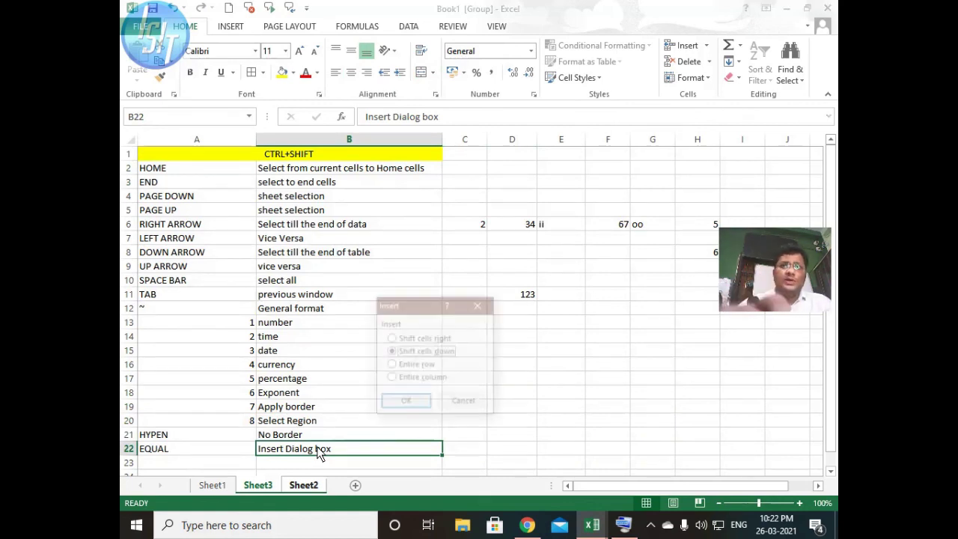
{"action": "left_click_drag", "start_coordinate": [433, 304], "coordinate": [469, 245]}
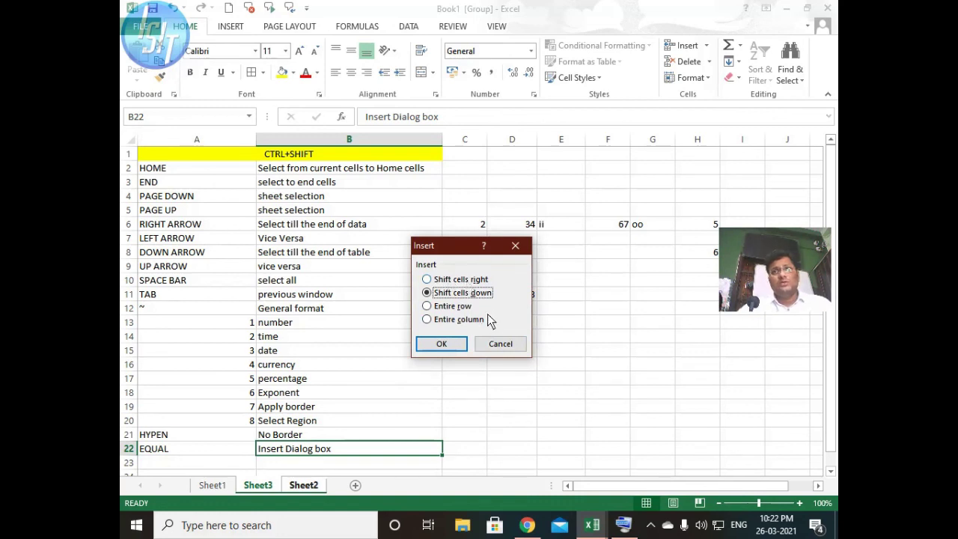
{"action": "left_click", "coordinate": [449, 345]}
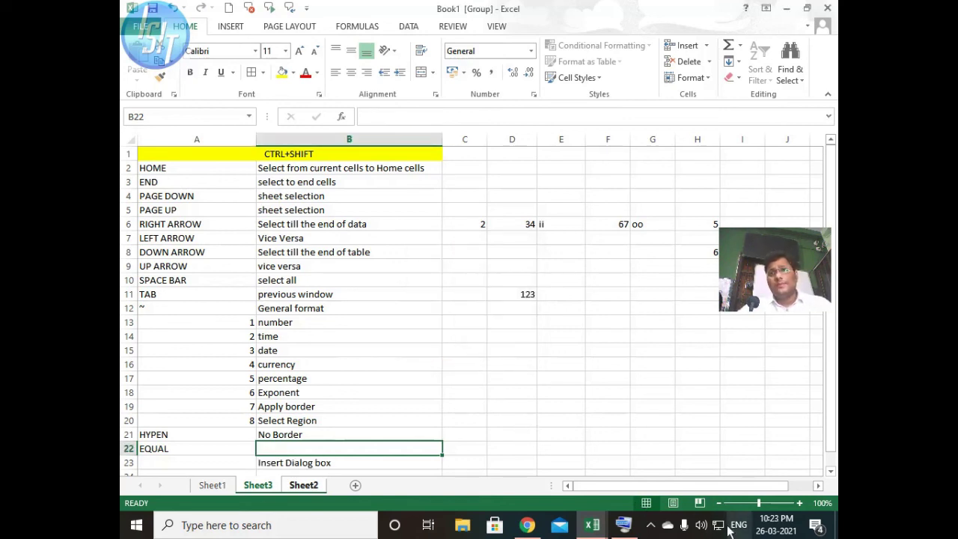
{"action": "left_click", "coordinate": [650, 525]}
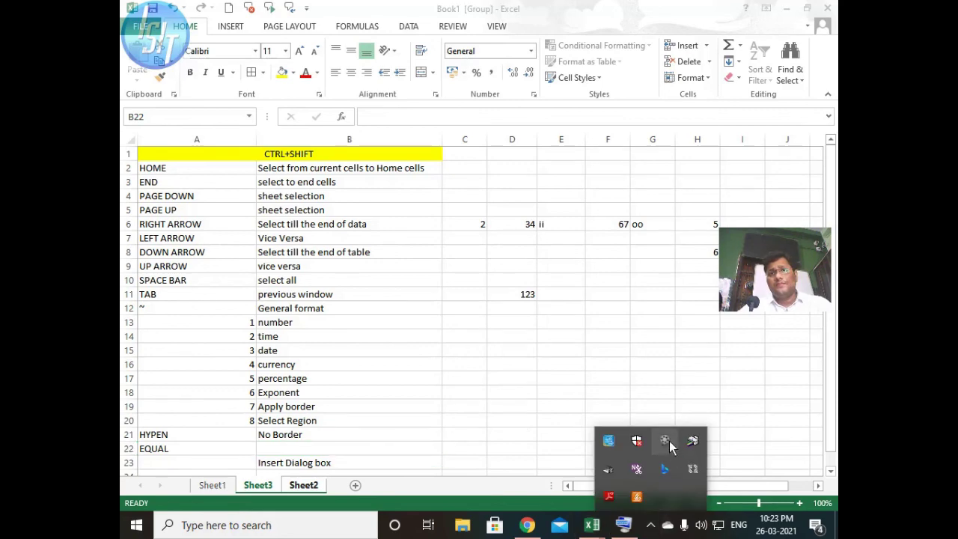